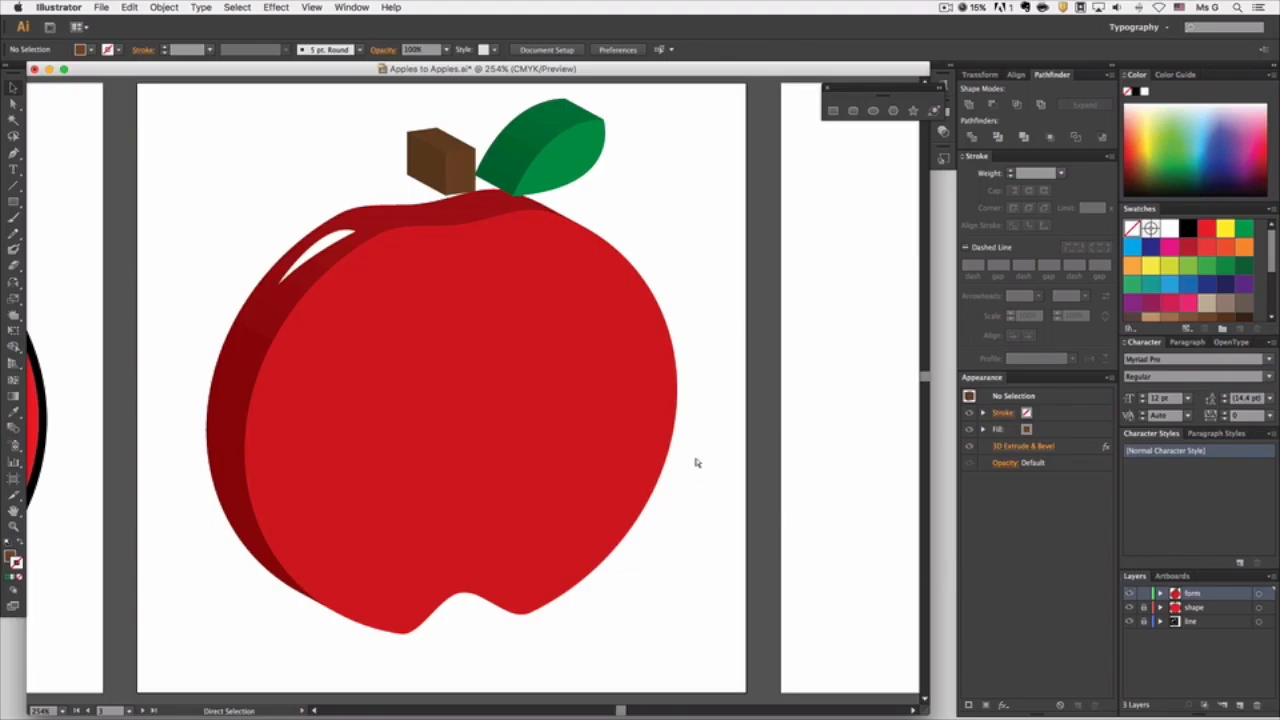
# Add a new layer named space above the form layer and go to the space artboard.
pyautogui.press('v')
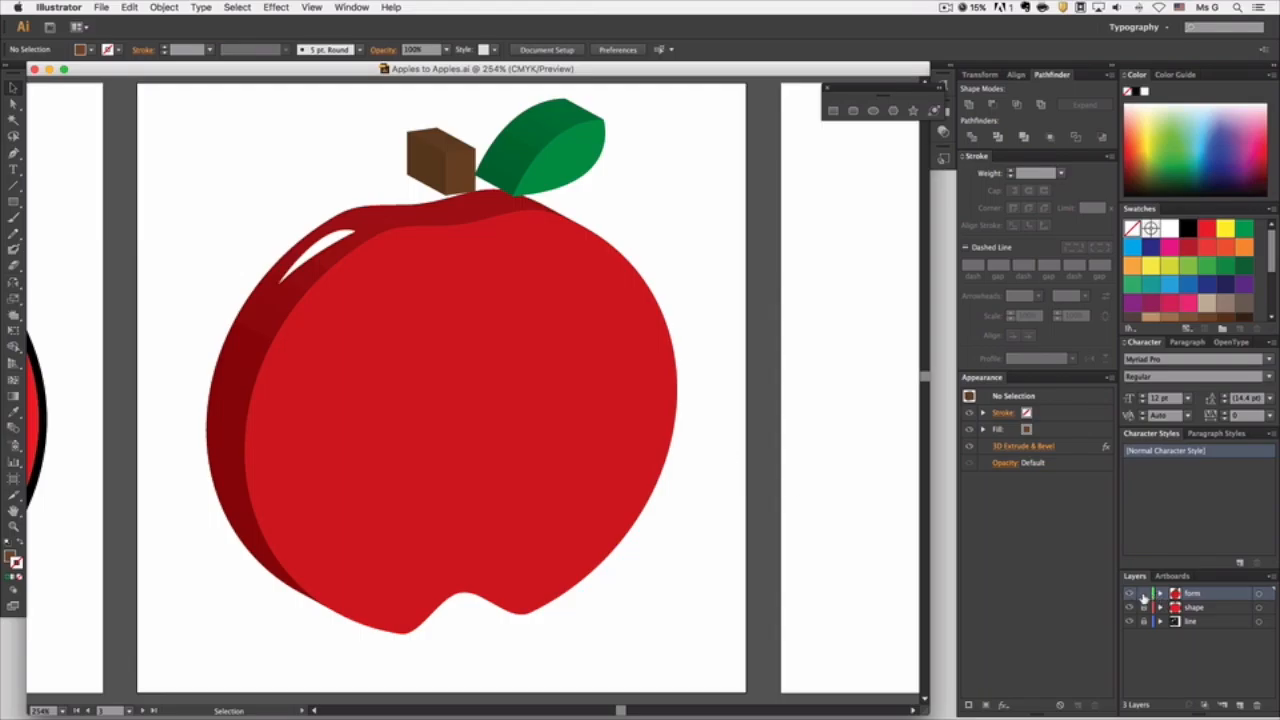
pyautogui.click(1240, 705)
pyautogui.doubleClick(1197, 594)
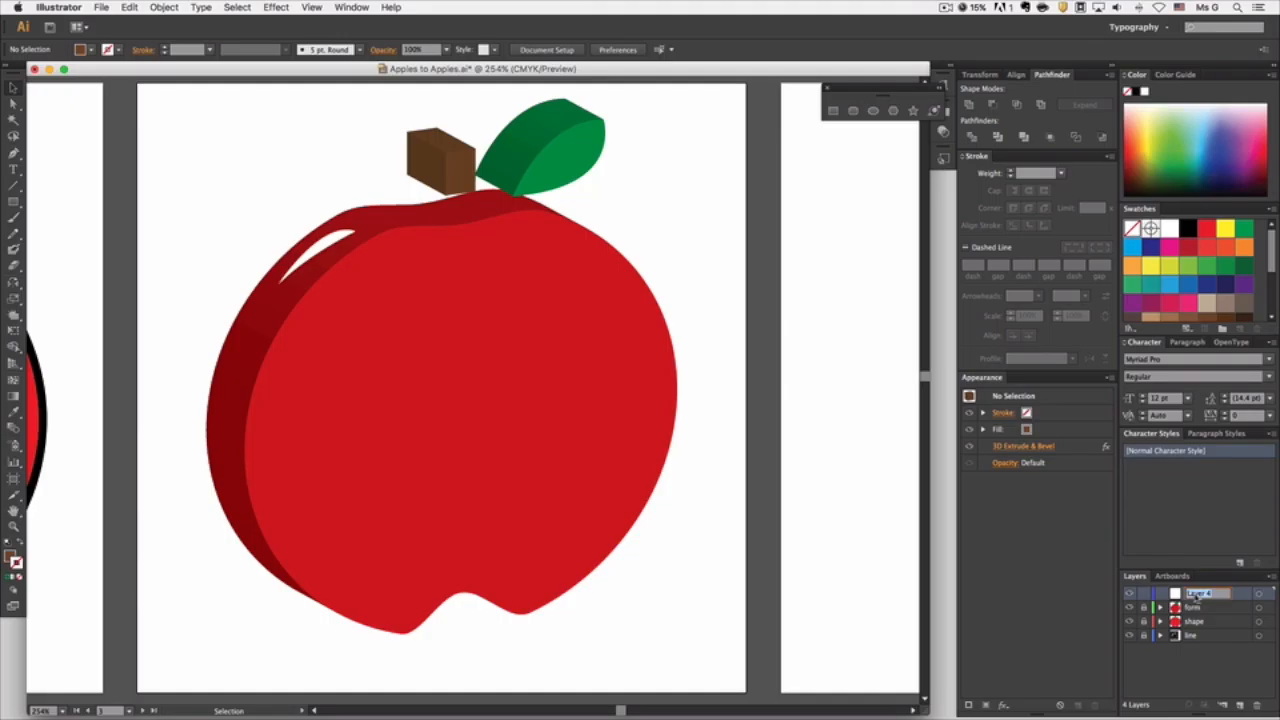
pyautogui.click(1172, 576)
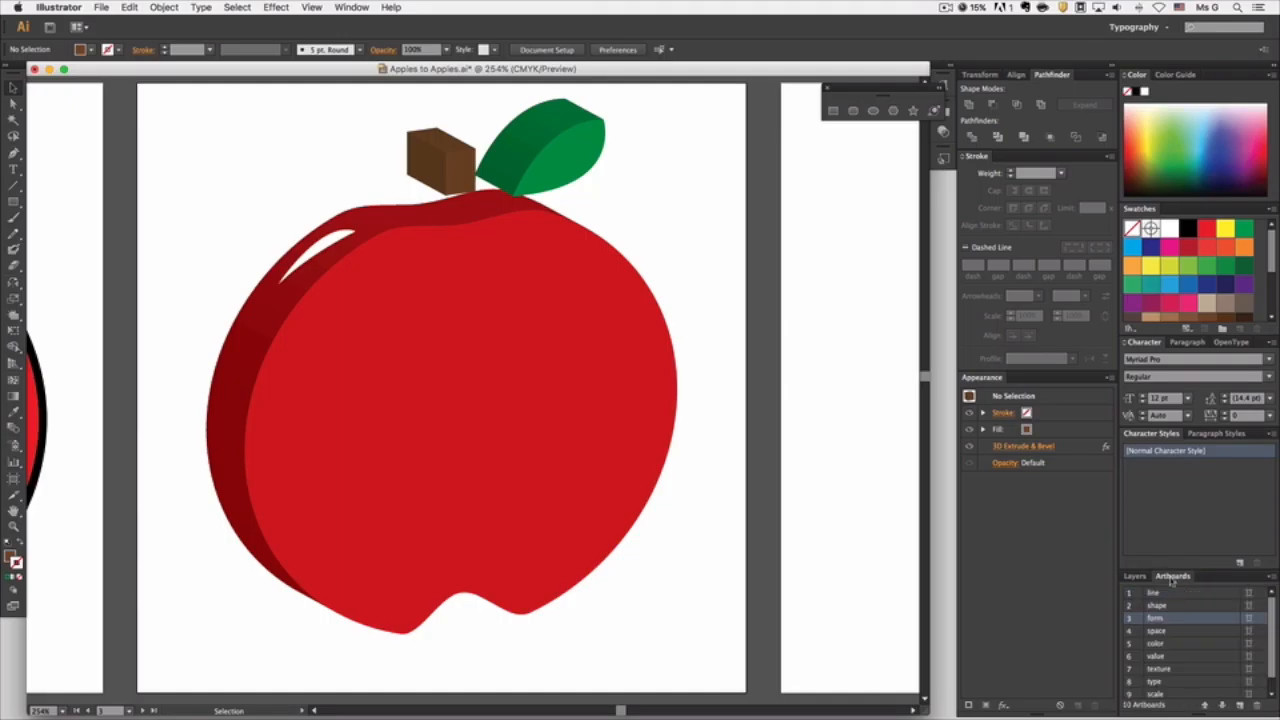
pyautogui.doubleClick(1138, 632)
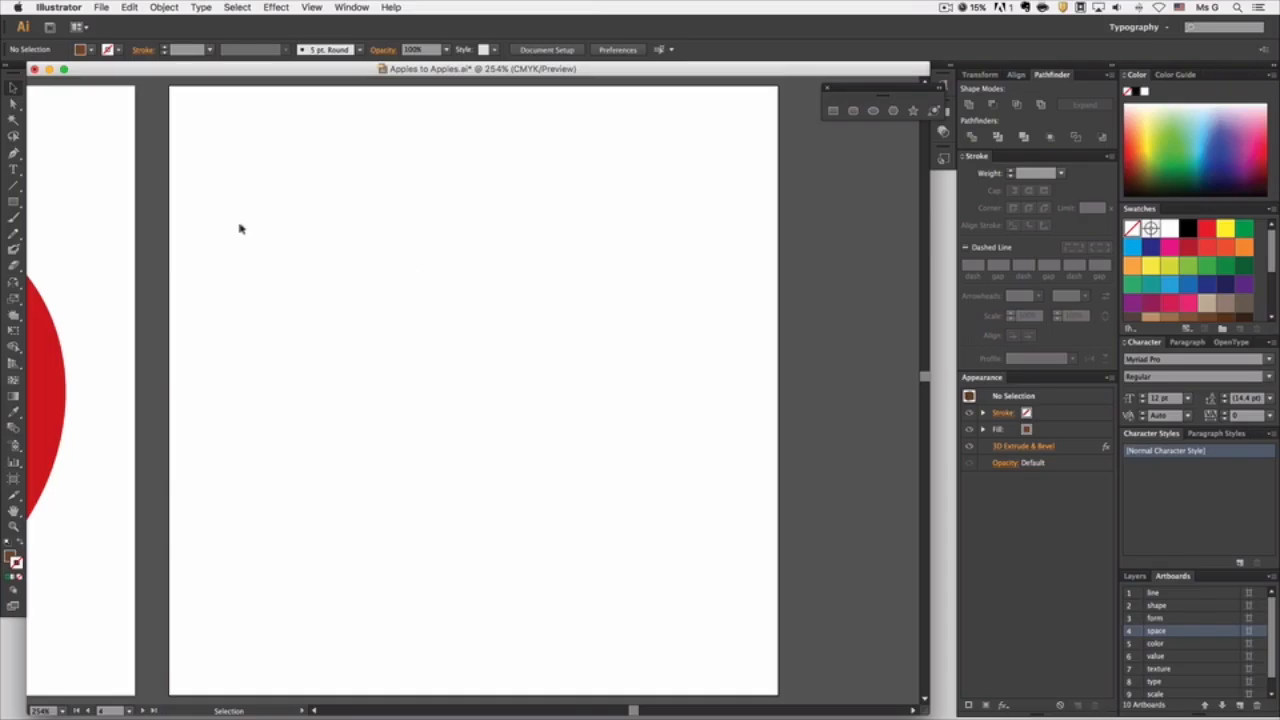
# Unlock the form layer, copy the 3D apple with its stem, leaf and highlight, and lock the layer again.
pyautogui.press('super+minus')
pyautogui.press('super+minus')
pyautogui.press('super+minus')
pyautogui.press('super+minus')
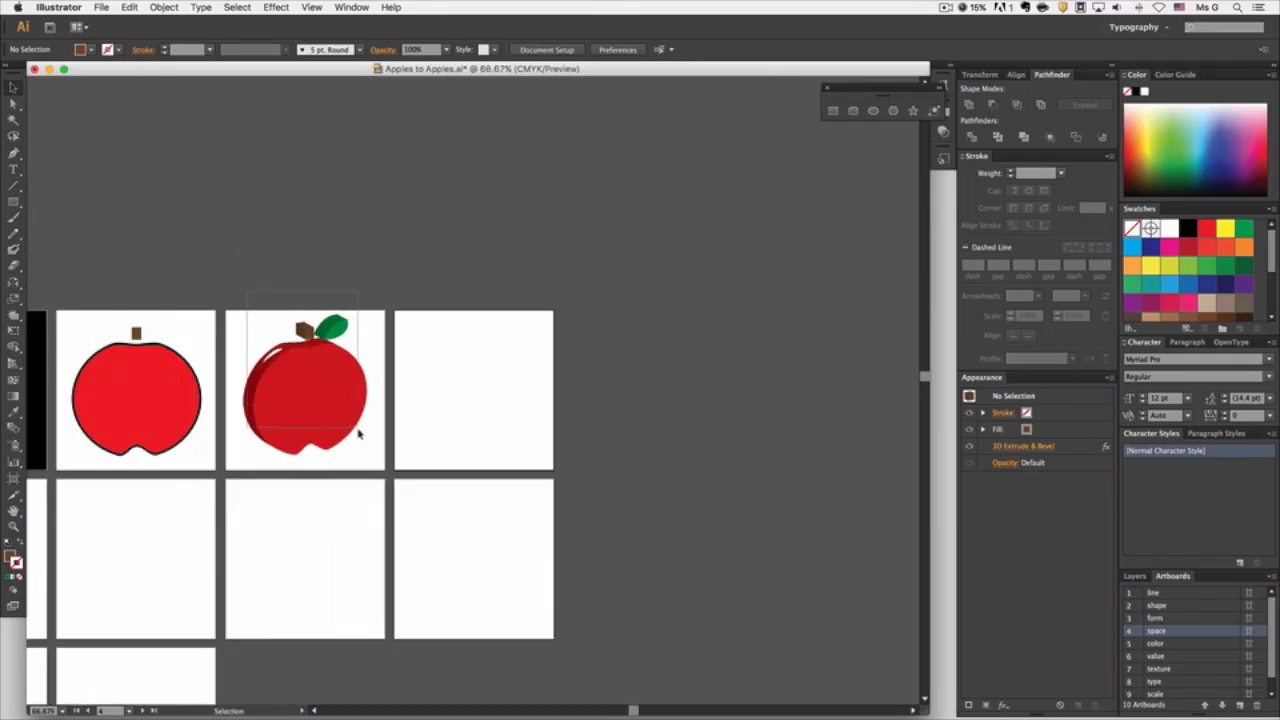
pyautogui.click(374, 462)
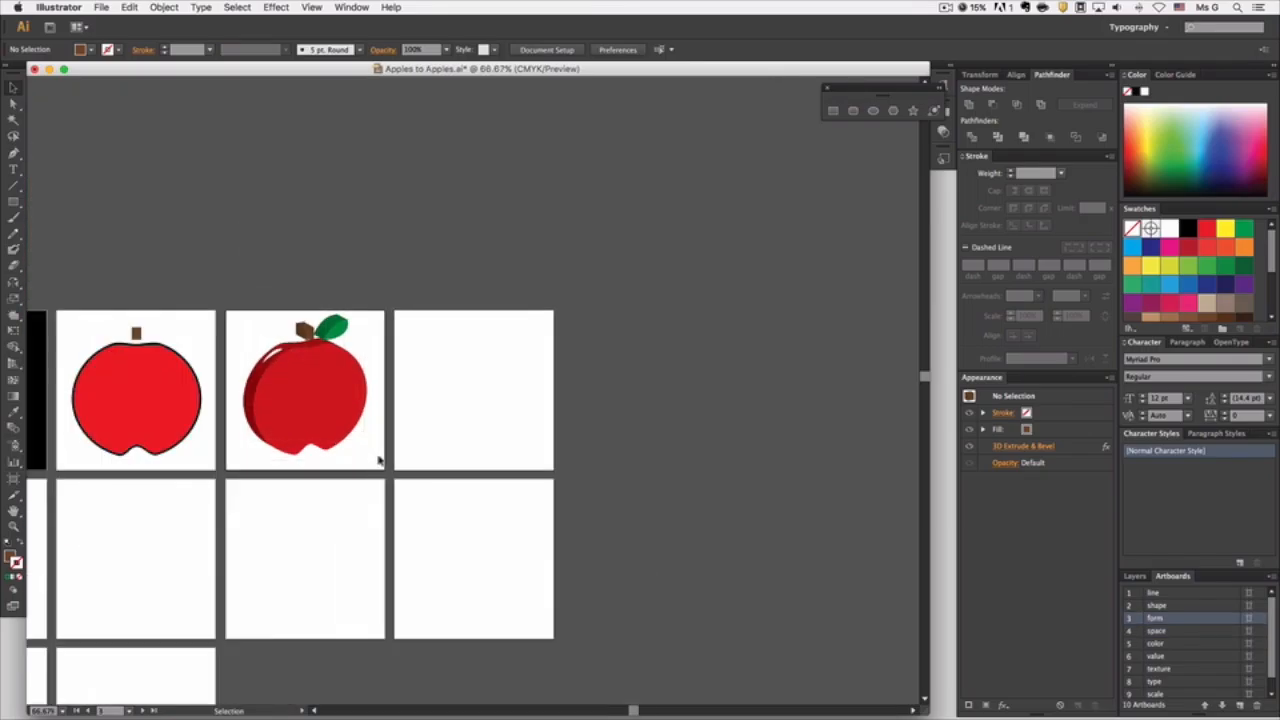
pyautogui.click(1134, 576)
pyautogui.click(397, 234)
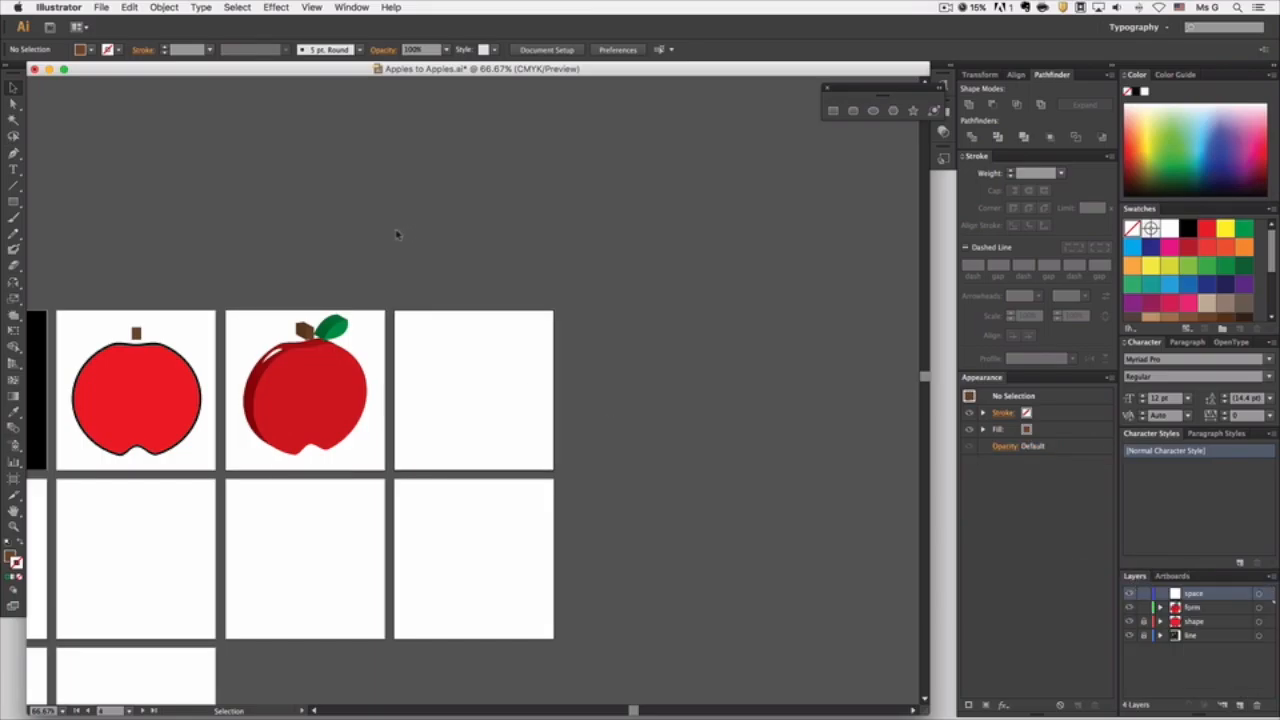
pyautogui.moveTo(231, 284); pyautogui.dragTo(380, 465)
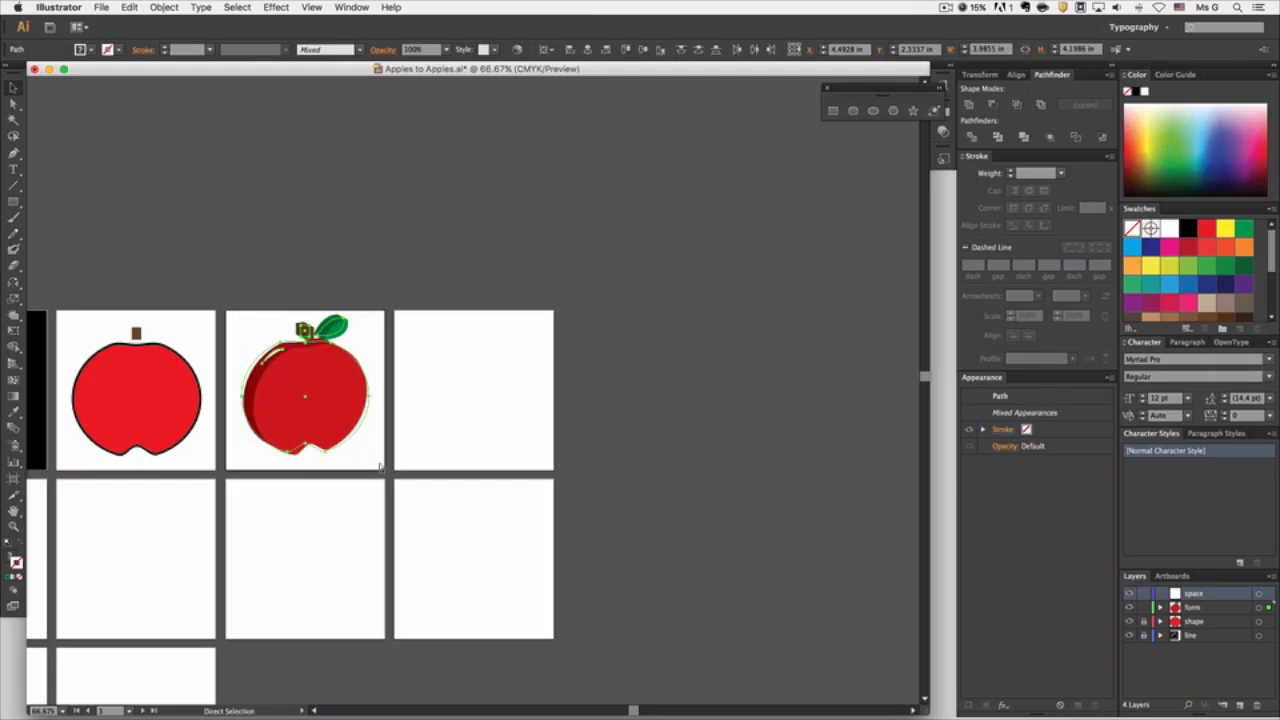
pyautogui.click(1143, 608)
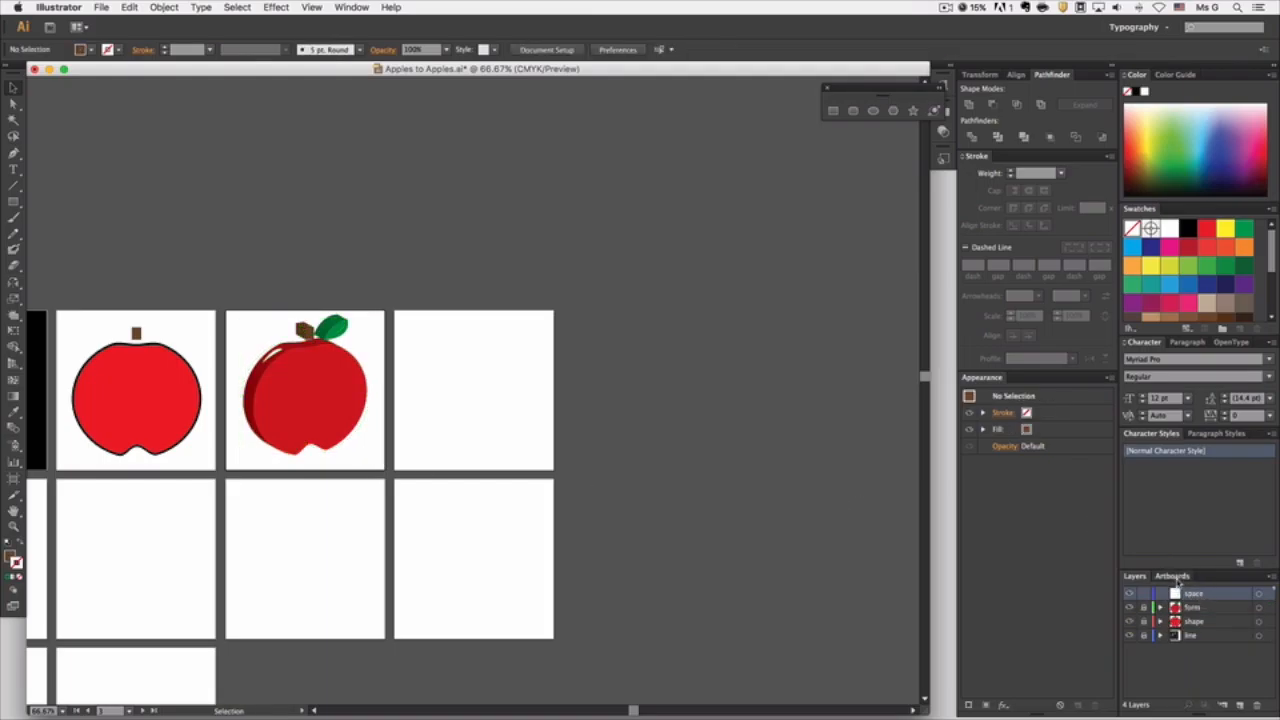
# Paste the 3D apple onto the space artboard, scaled down to about 1.18 by 1.25 in near its upper-left corner.
pyautogui.click(1175, 576)
pyautogui.doubleClick(1143, 633)
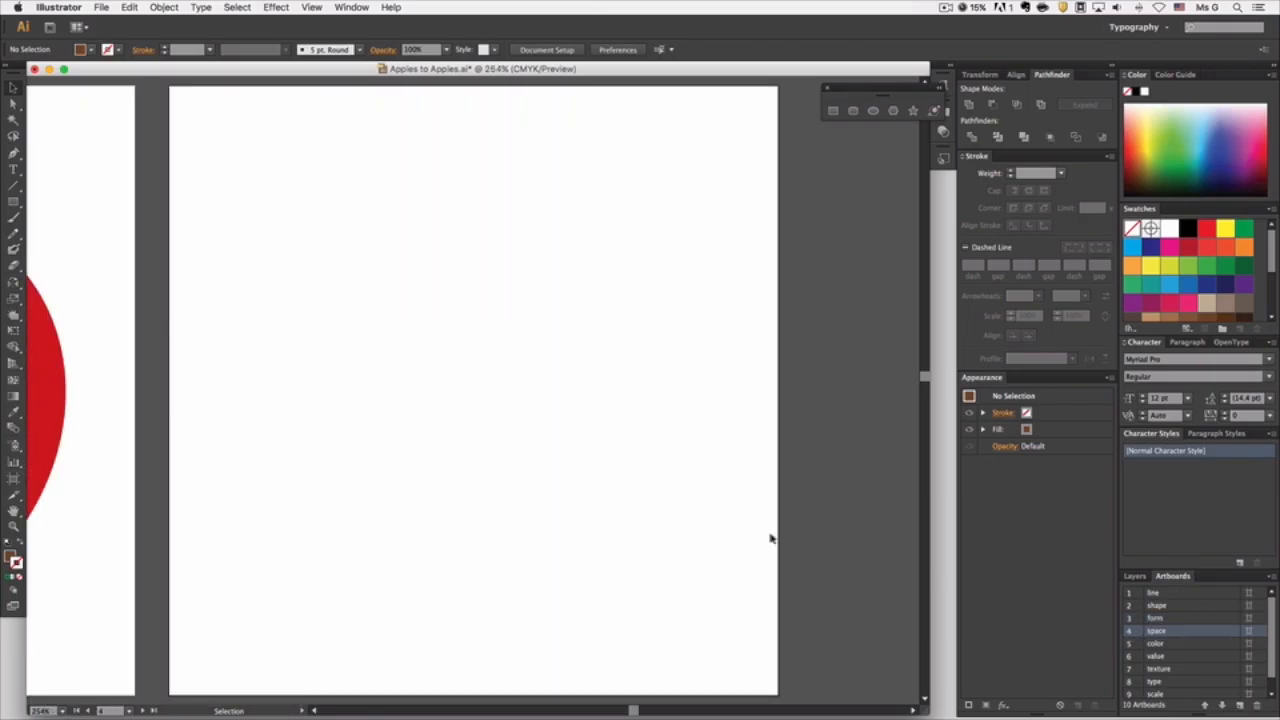
pyautogui.hotkey('ctrl', 'v')
pyautogui.moveTo(716, 647); pyautogui.dragTo(475, 304)
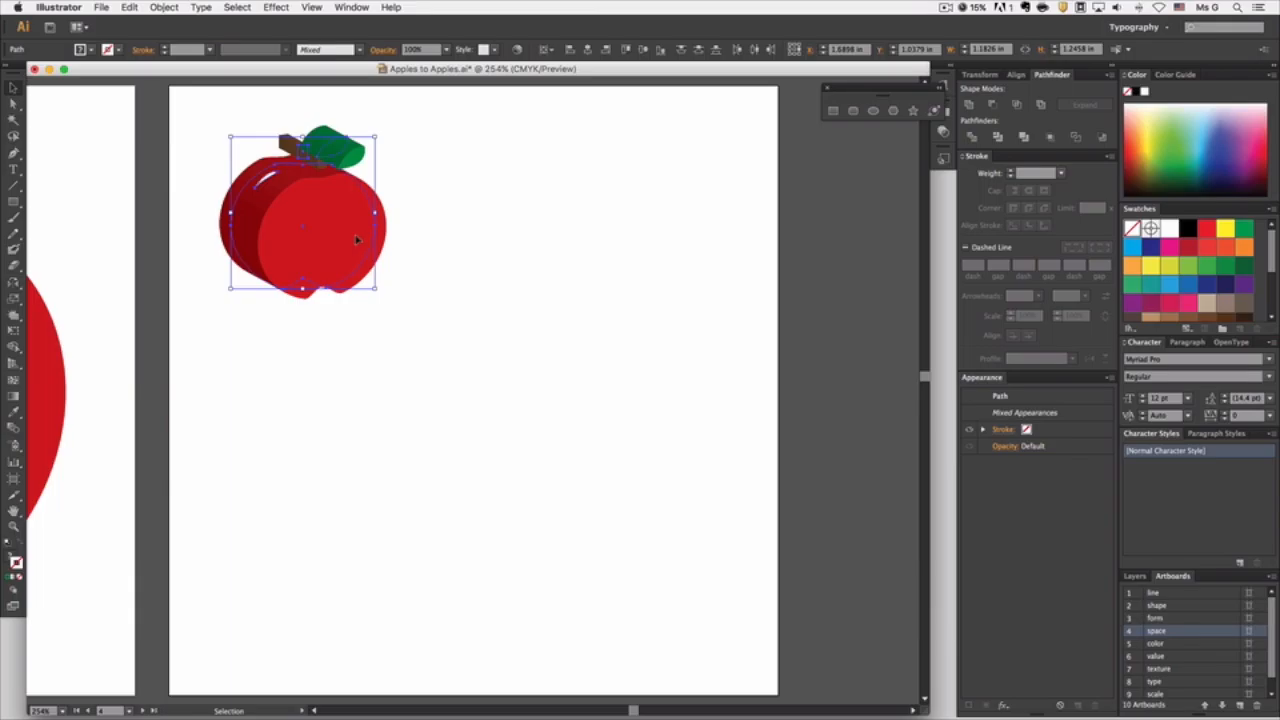
# Duplicate the small apple twice along a downward diagonal and enlarge the frontmost copy to about 2.65 by 2.79 in.
pyautogui.moveTo(351, 235); pyautogui.dragTo(461, 392)
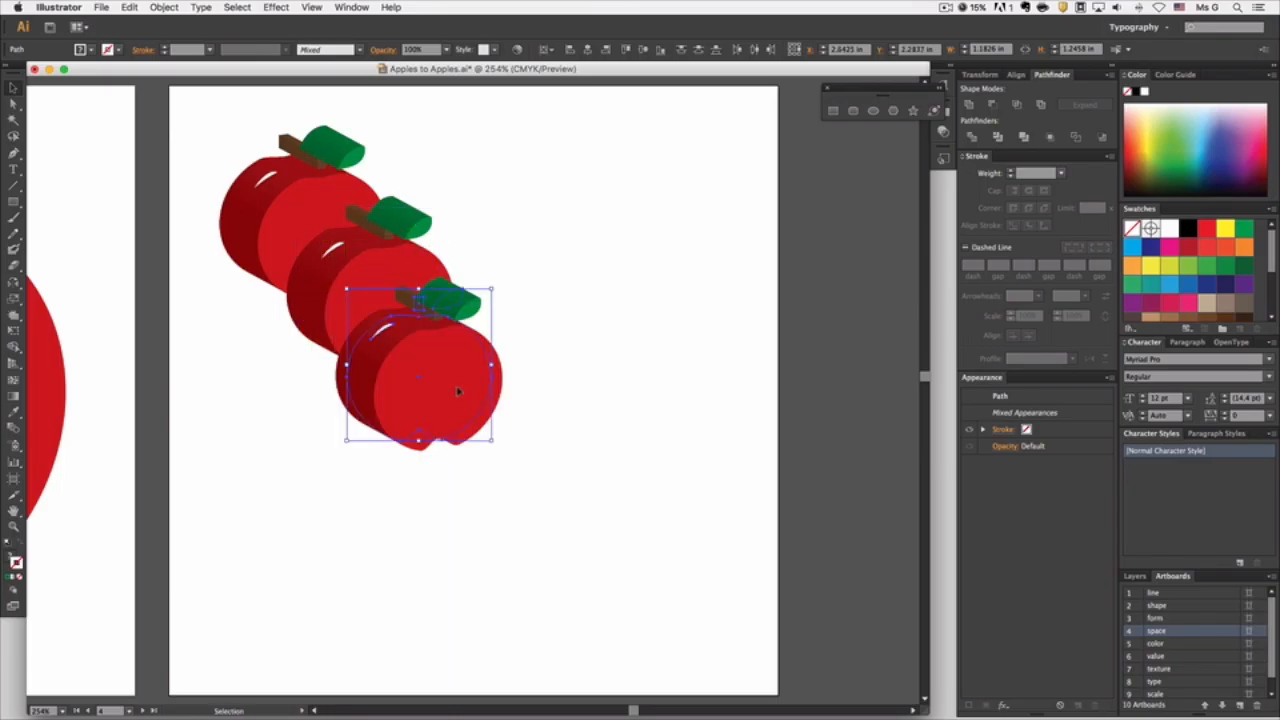
pyautogui.moveTo(492, 440); pyautogui.dragTo(670, 628)
pyautogui.moveTo(580, 560); pyautogui.dragTo(637, 586)
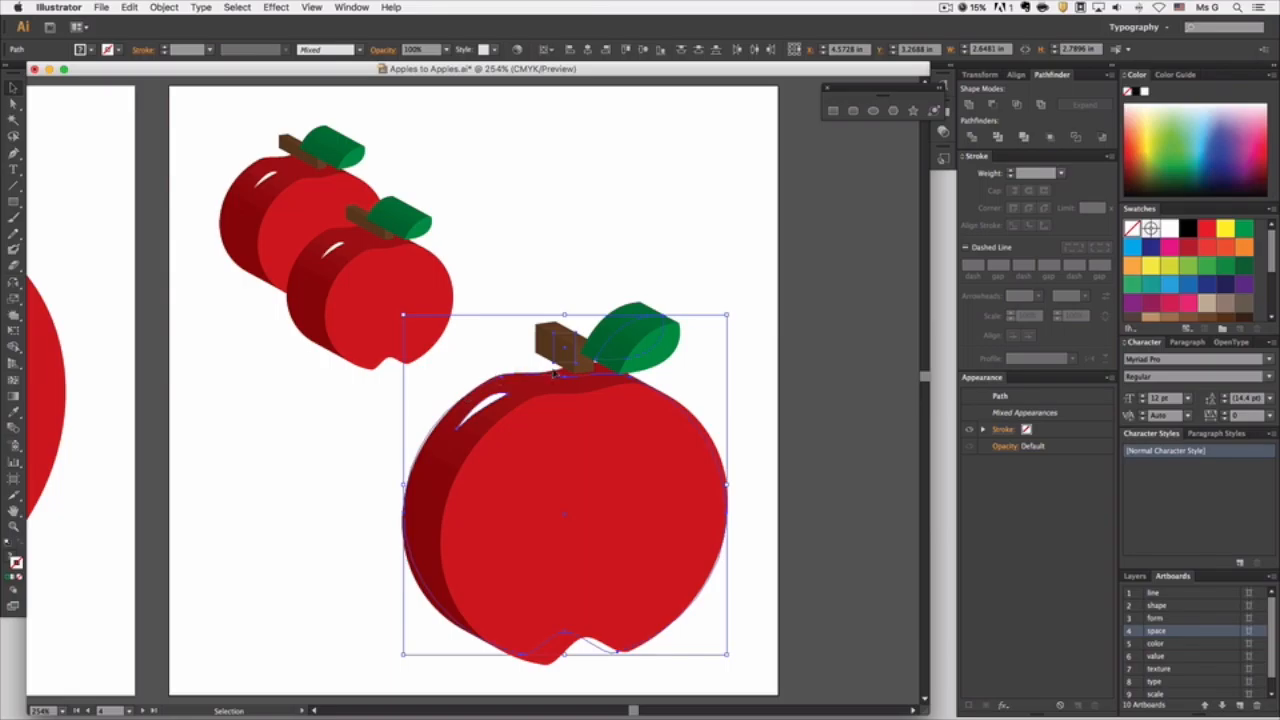
# Reposition the large apple so it hangs over the lower-left corner of the space artboard.
pyautogui.moveTo(614, 527); pyautogui.dragTo(673, 445)
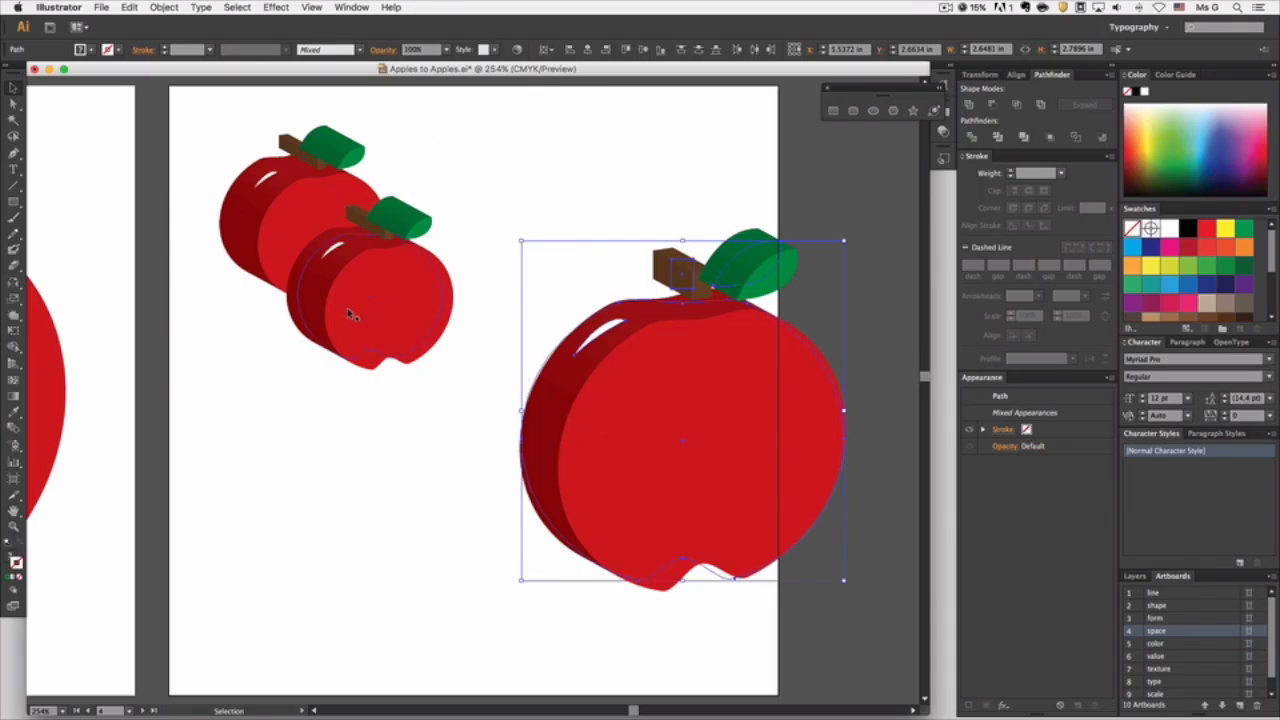
pyautogui.press('super+minus')
pyautogui.press('super+minus')
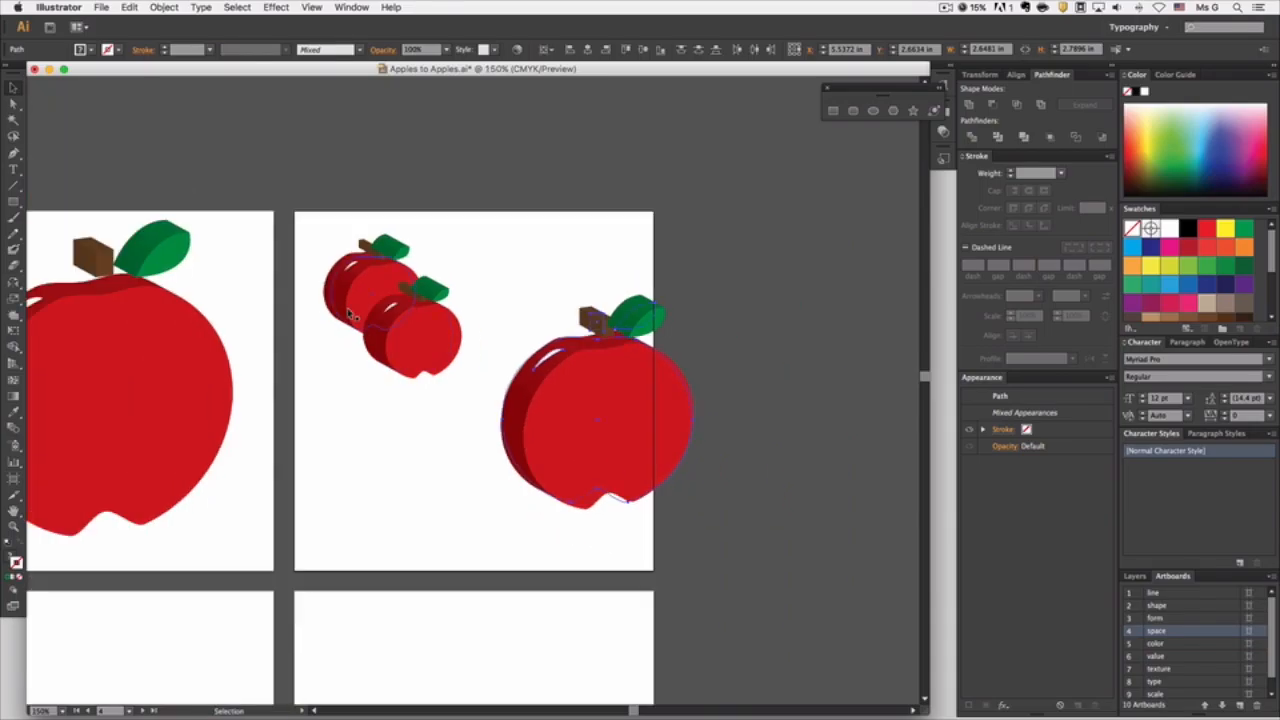
pyautogui.moveTo(563, 423); pyautogui.dragTo(291, 504)
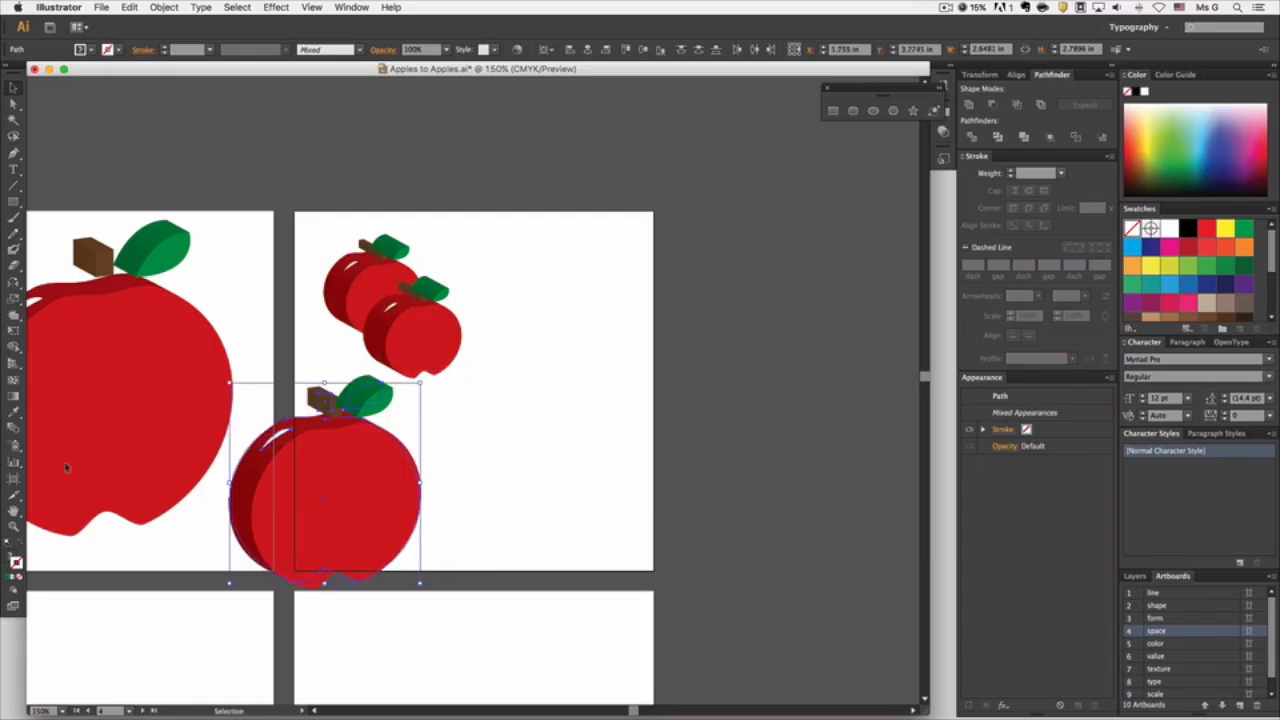
# Move the space artboard together with its artwork slightly up and right, away from the form artboard.
pyautogui.click(14, 482)
pyautogui.moveTo(490, 406); pyautogui.dragTo(547, 386)
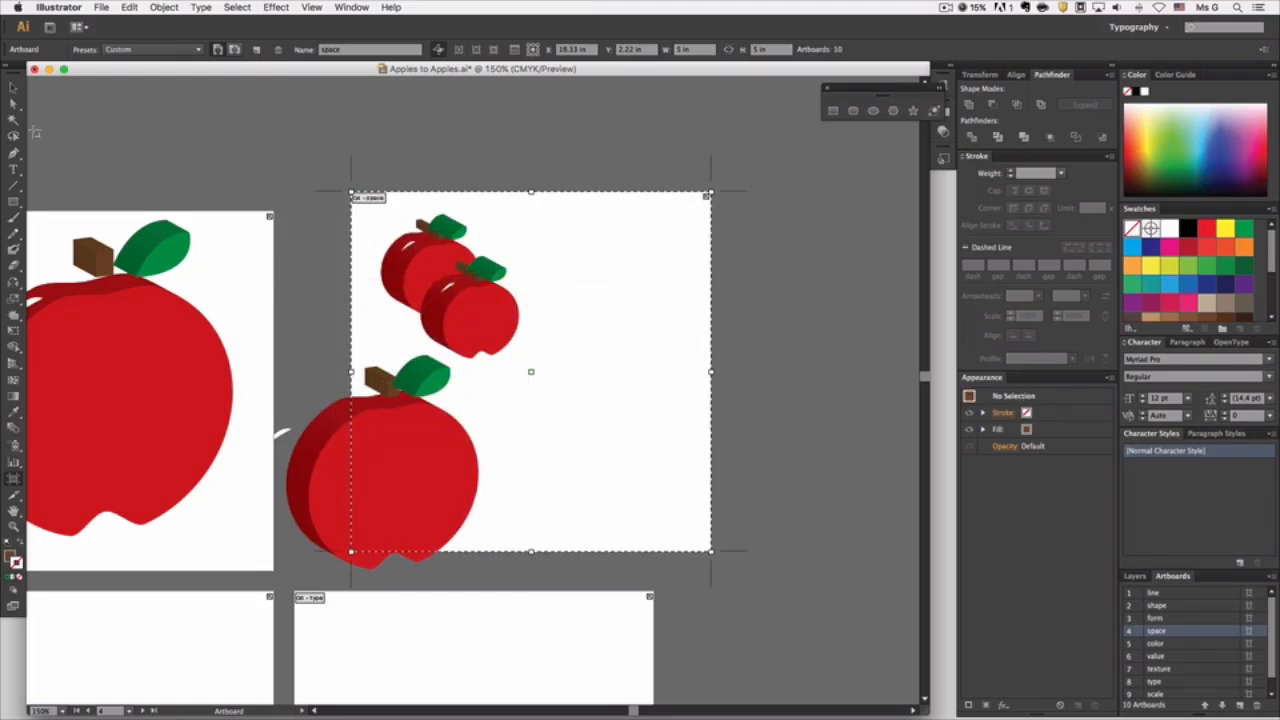
pyautogui.press('v')
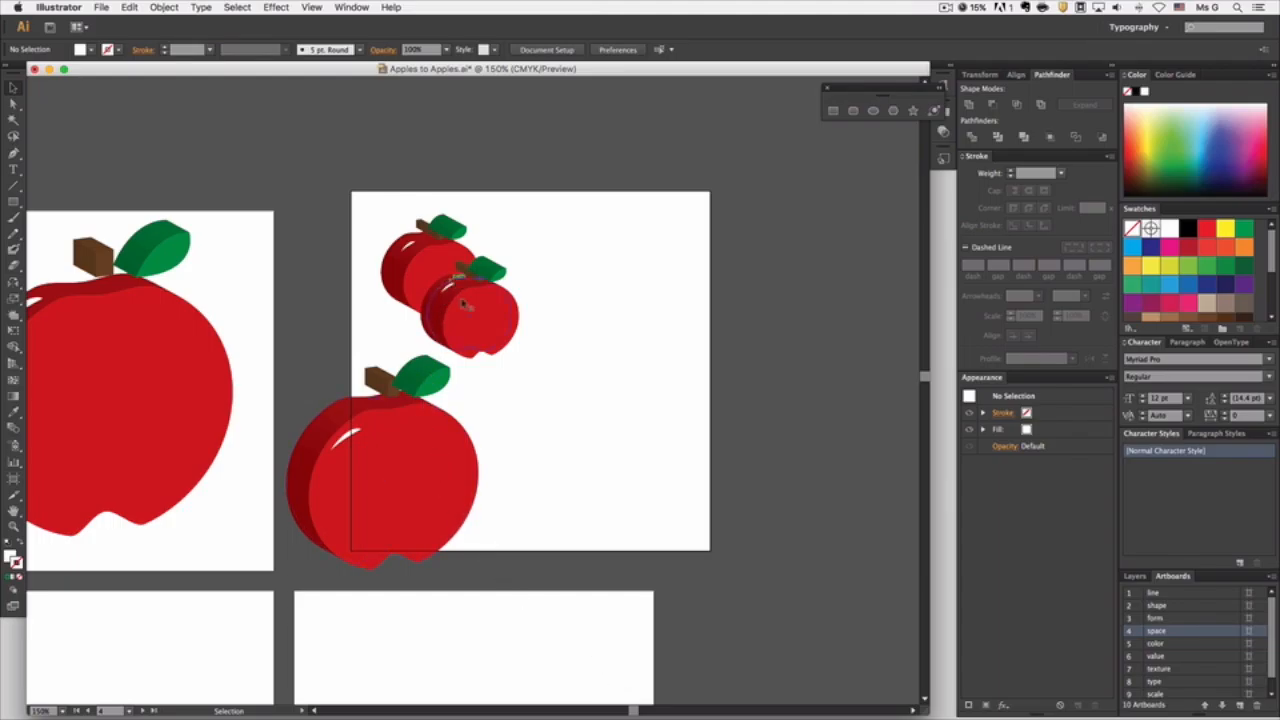
# Move only the large apple's red body right and down, apart from its stem, leaf and highlight.
pyautogui.moveTo(435, 466); pyautogui.dragTo(430, 452)
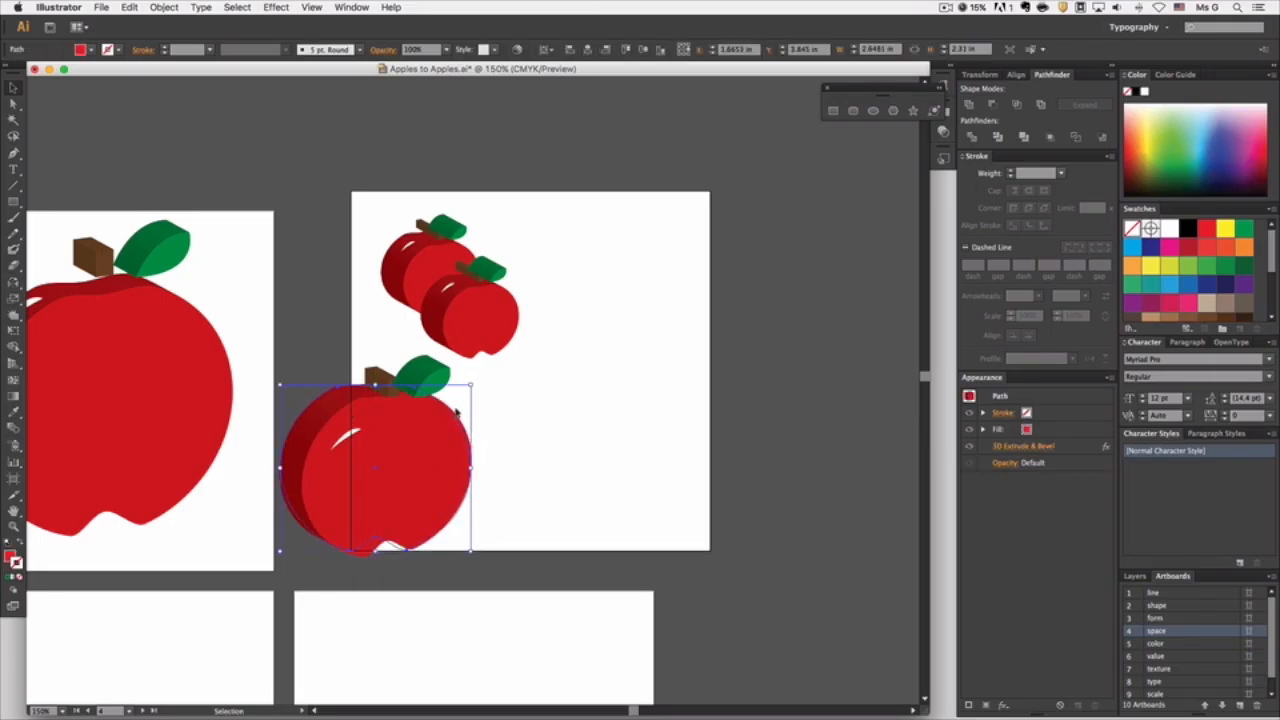
pyautogui.moveTo(432, 442); pyautogui.dragTo(510, 472)
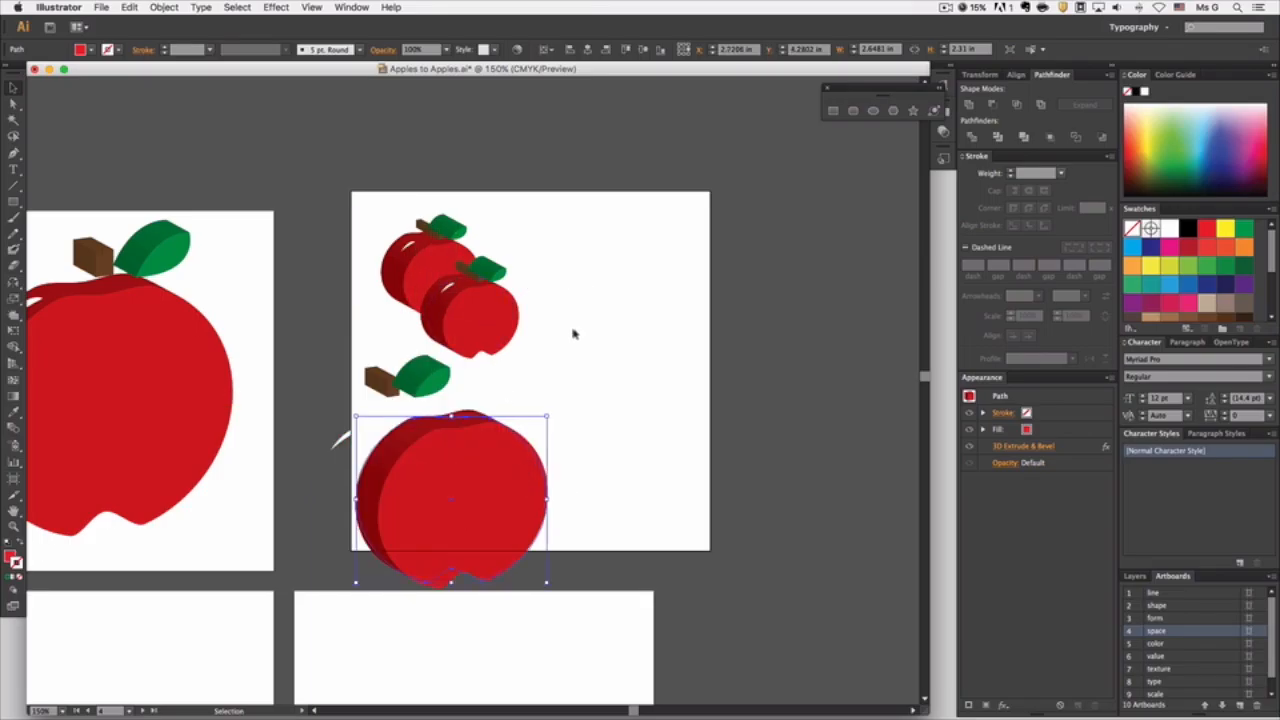
pyautogui.click(640, 343)
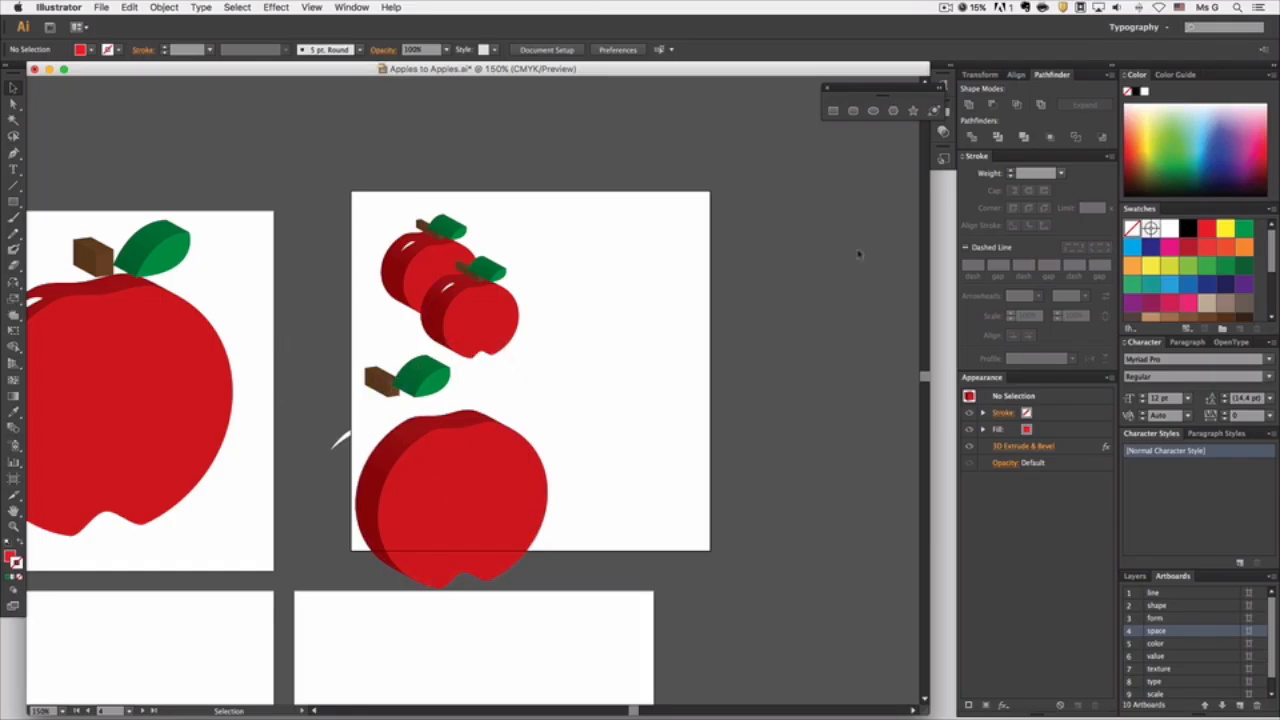
# Close the floating shape tools and draw a red rectangle about 2.81 by 2.59 in across the space artboard's right edge.
pyautogui.click(826, 92)
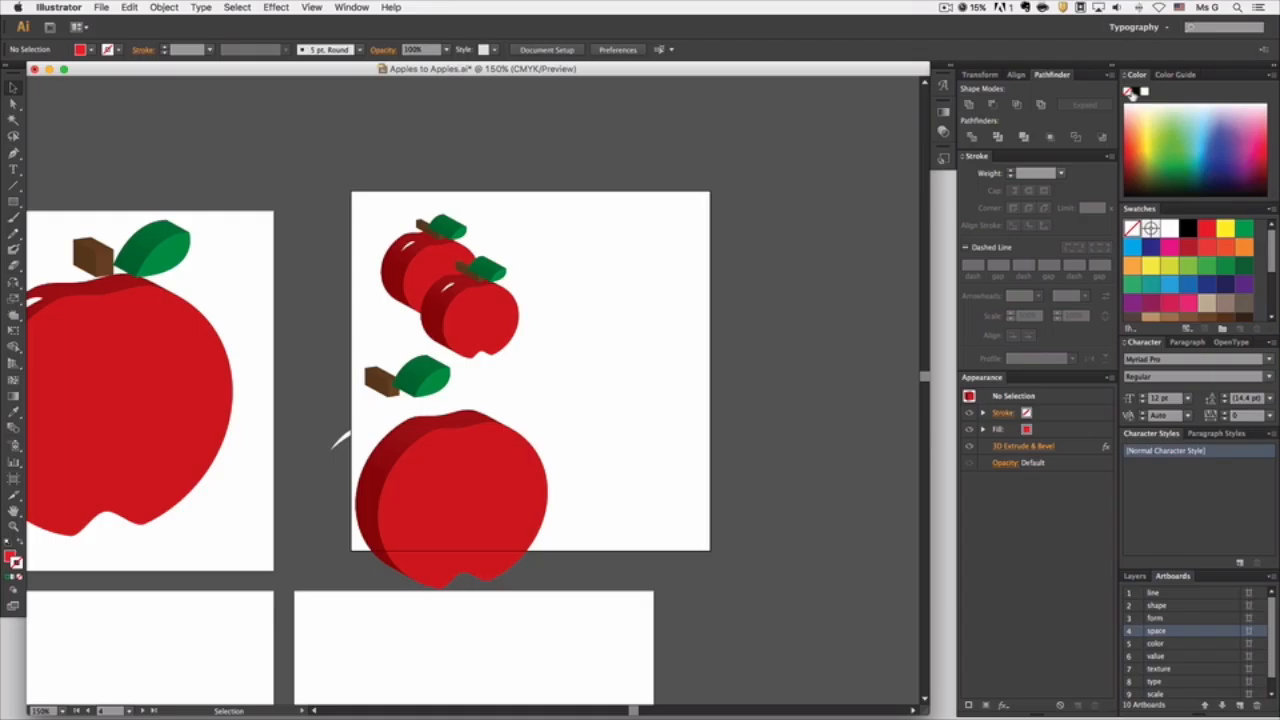
pyautogui.click(340, 6)
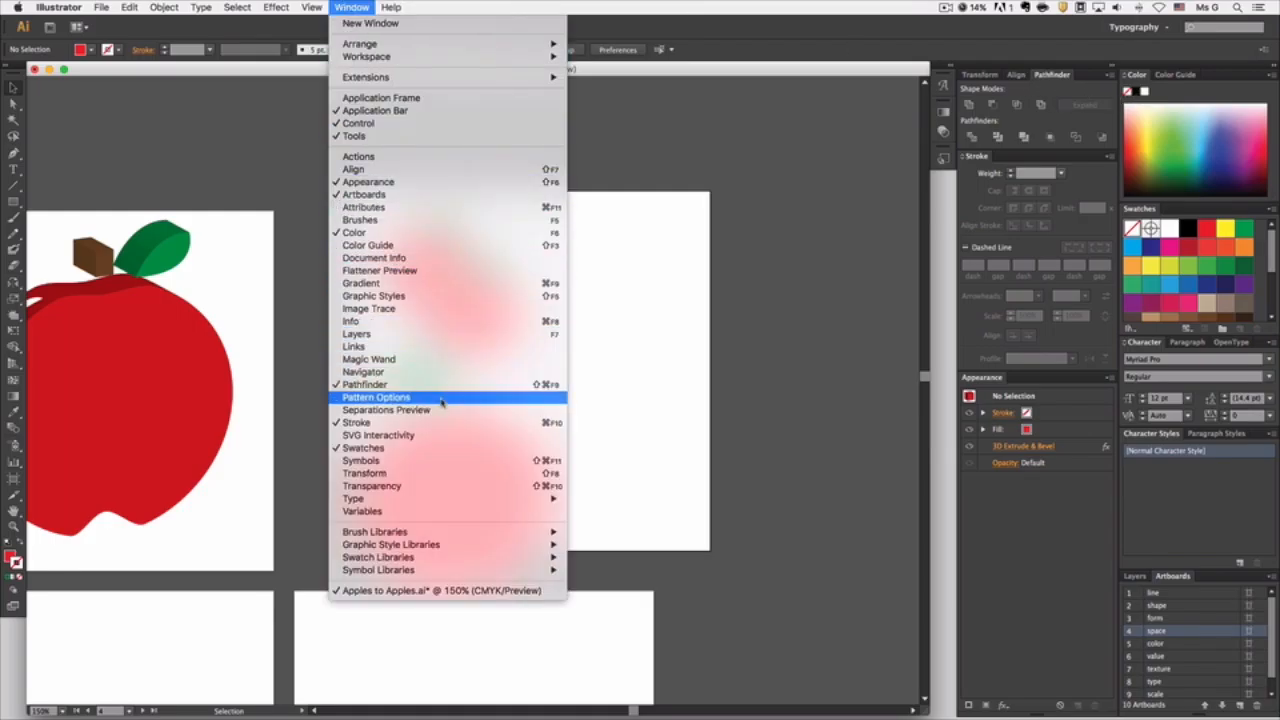
pyautogui.click(903, 190)
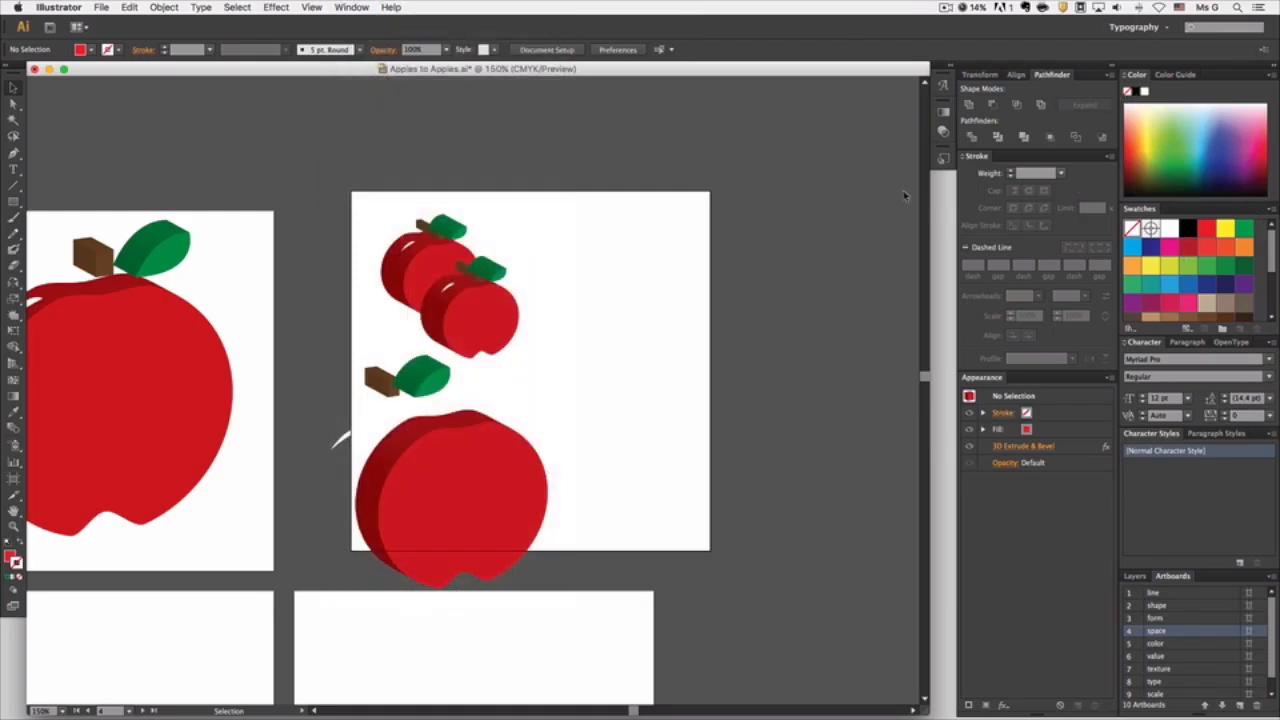
pyautogui.click(13, 201)
pyautogui.moveTo(554, 229)
pyautogui.mouseDown()
pyautogui.moveTo(754, 394)
pyautogui.moveTo(756, 414)
pyautogui.mouseUp()
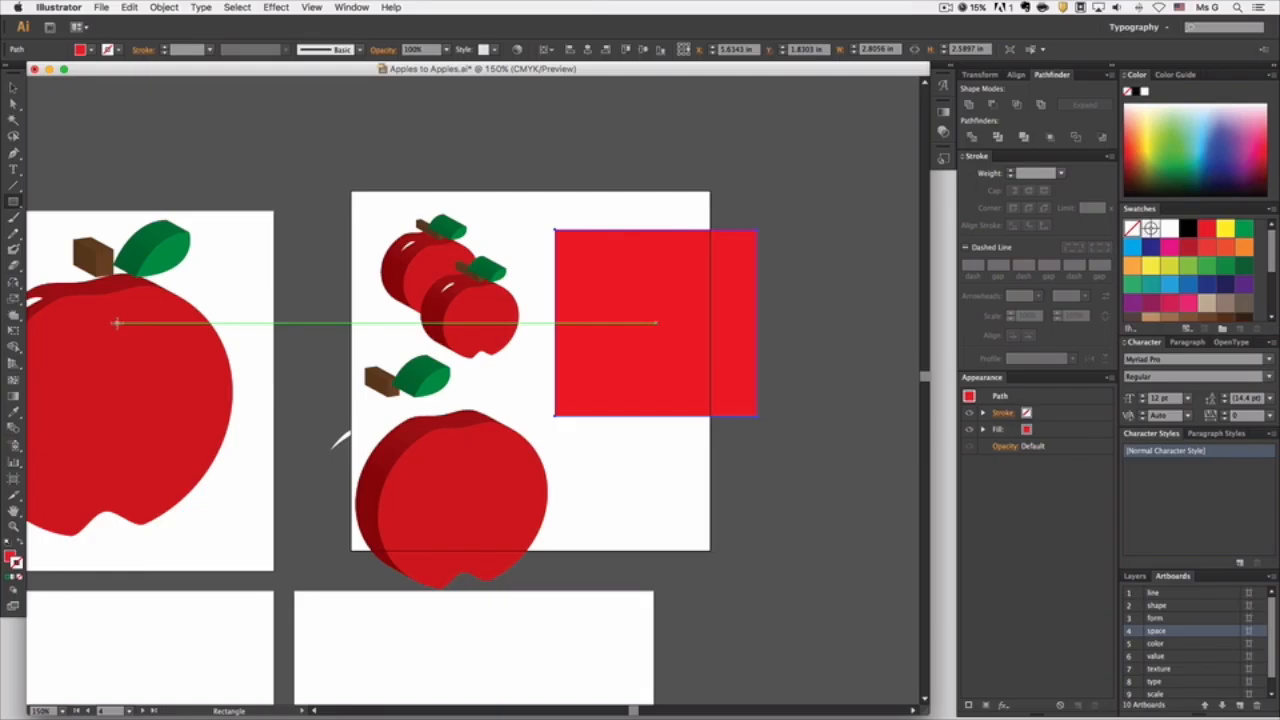
# Unlock the shape layer, copy the flat outlined apple with its stem, and lock the layer again.
pyautogui.press('super+minus')
pyautogui.press('super+minus')
pyautogui.press('super+minus')
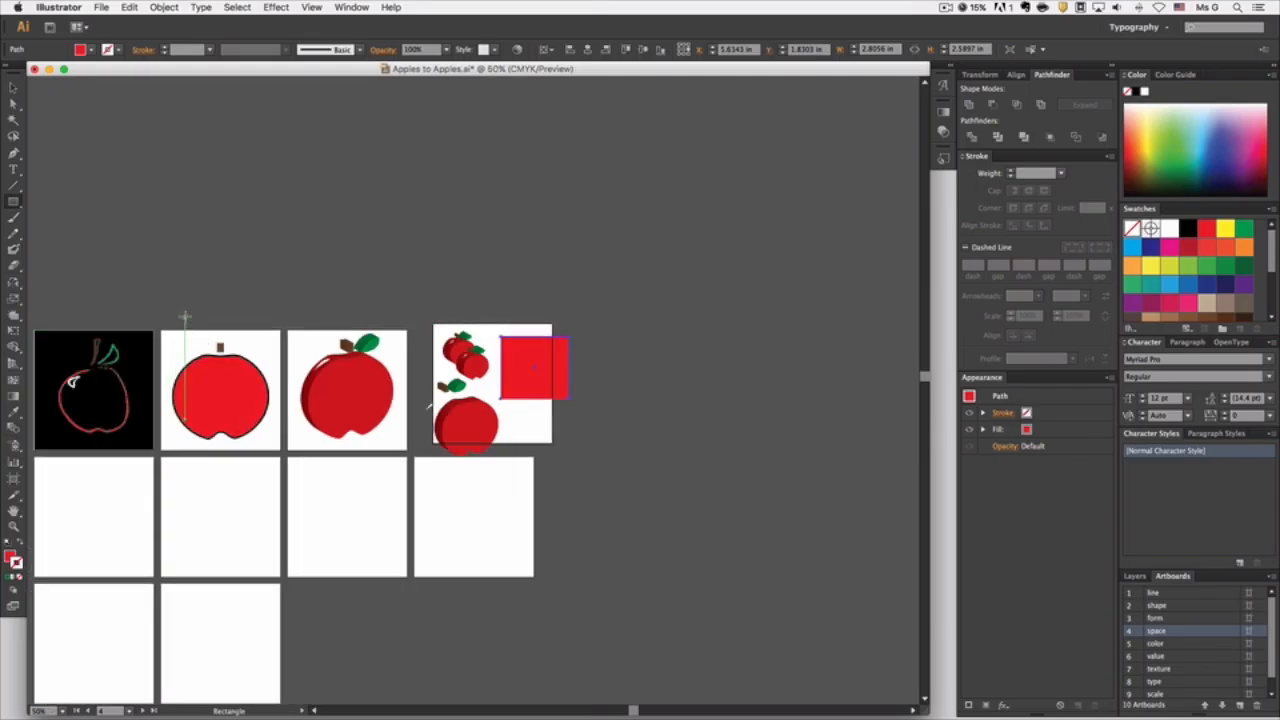
pyautogui.click(13, 88)
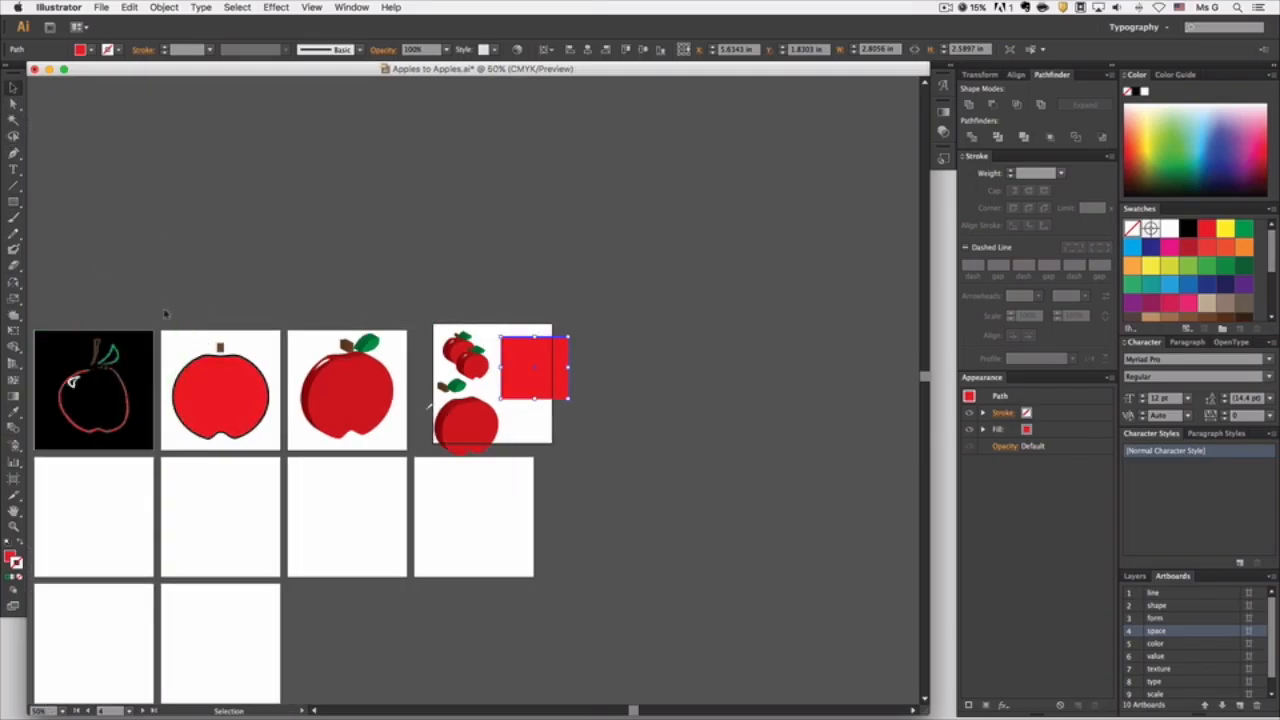
pyautogui.click(272, 448)
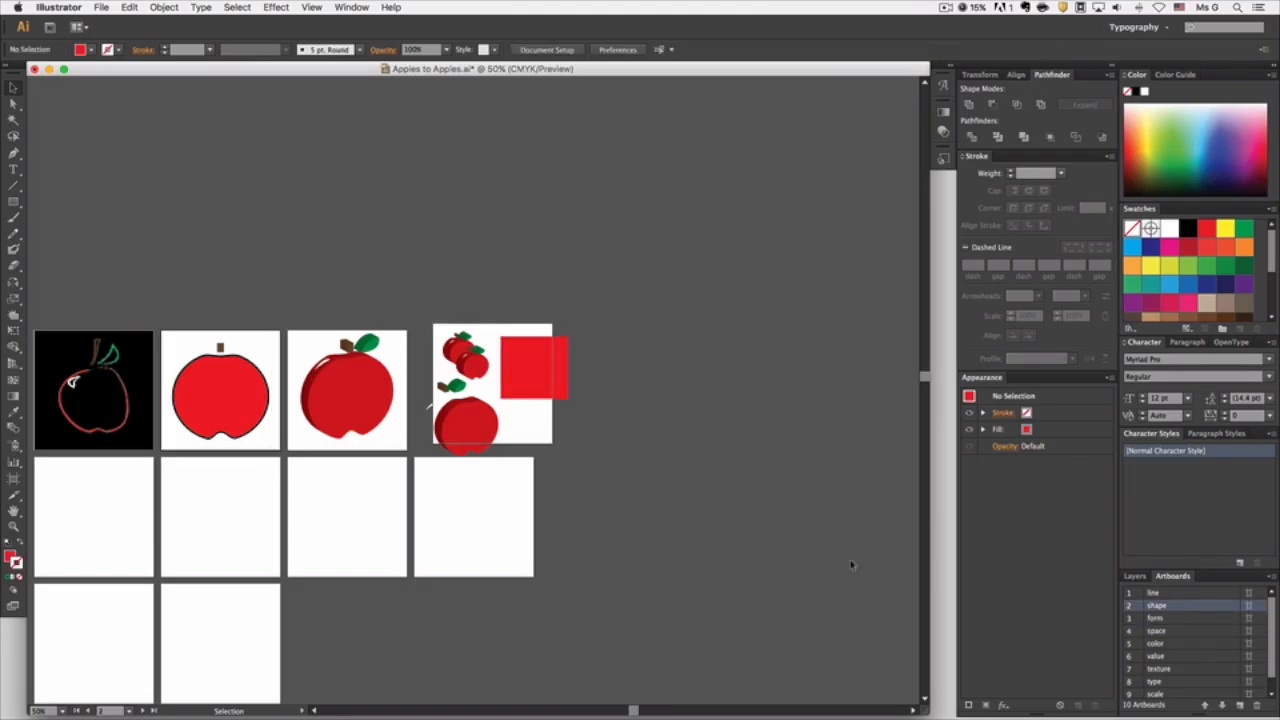
pyautogui.click(1134, 576)
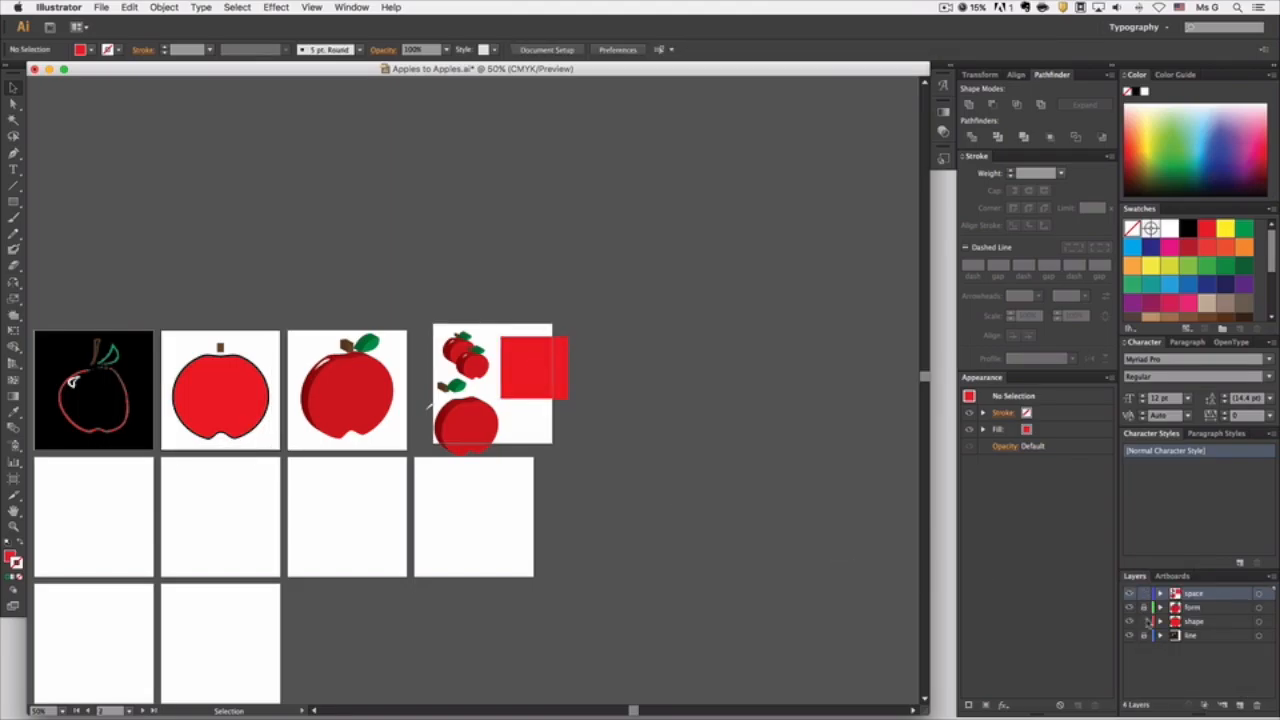
pyautogui.moveTo(175, 327); pyautogui.dragTo(274, 448)
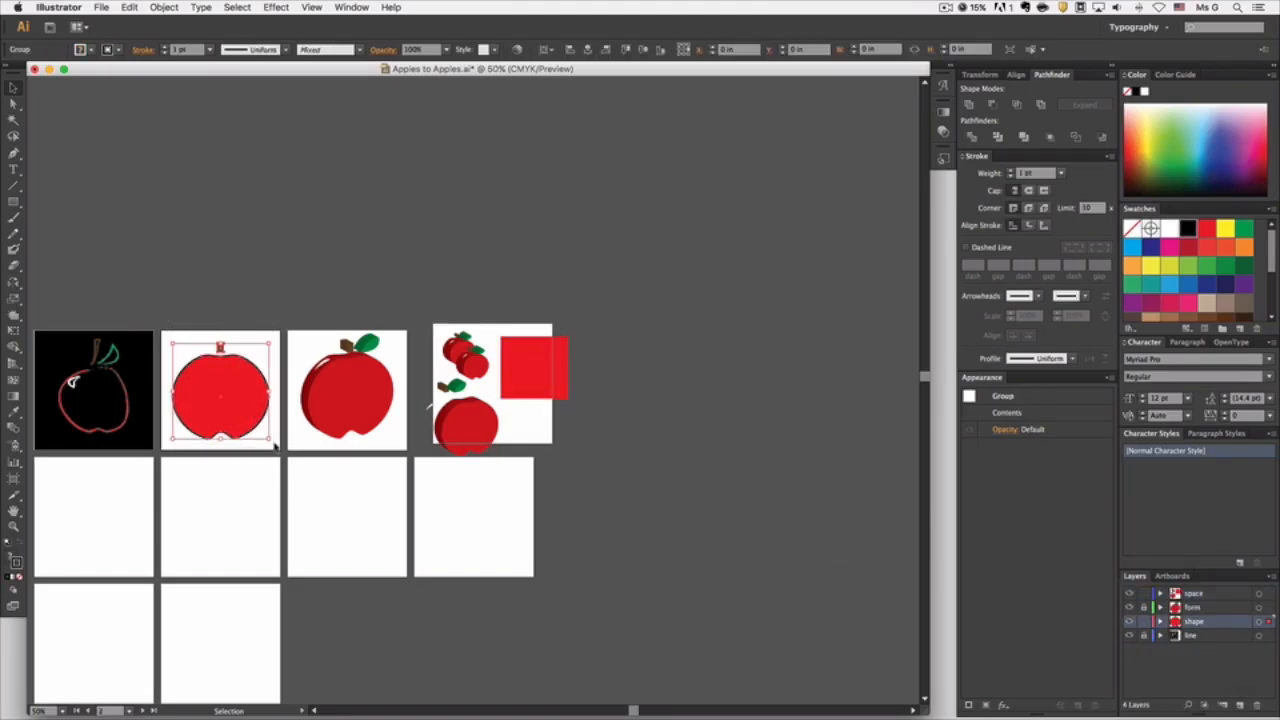
pyautogui.press('a')
pyautogui.click(1142, 622)
# Paste the flat apple into the space layer, scale it down and place it centered on the red rectangle.
pyautogui.click(1220, 594)
pyautogui.press('super+v')
pyautogui.moveTo(489, 400); pyautogui.dragTo(637, 409)
pyautogui.moveTo(682, 454); pyautogui.dragTo(548, 377)
# Cut the flat apple and its stem out of the red rectangle with Minus Front.
pyautogui.keyDown('shift'); pyautogui.click(565, 399); pyautogui.keyUp('shift')
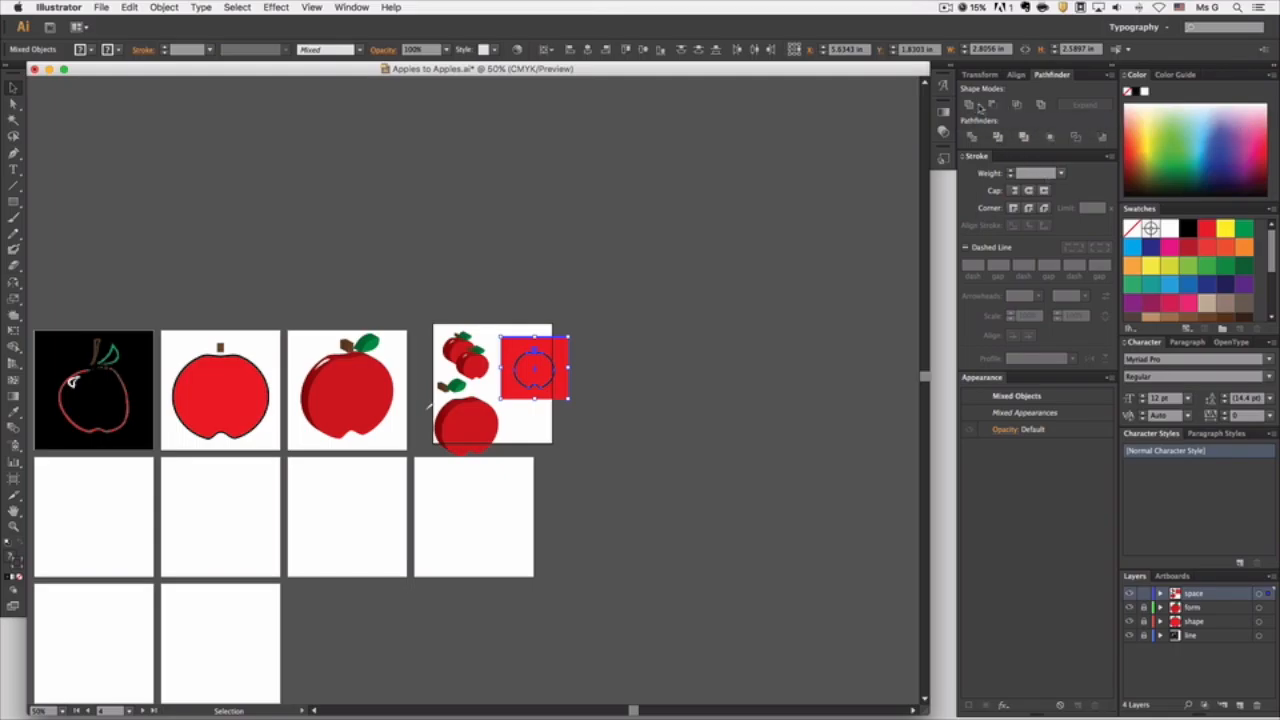
pyautogui.click(991, 106)
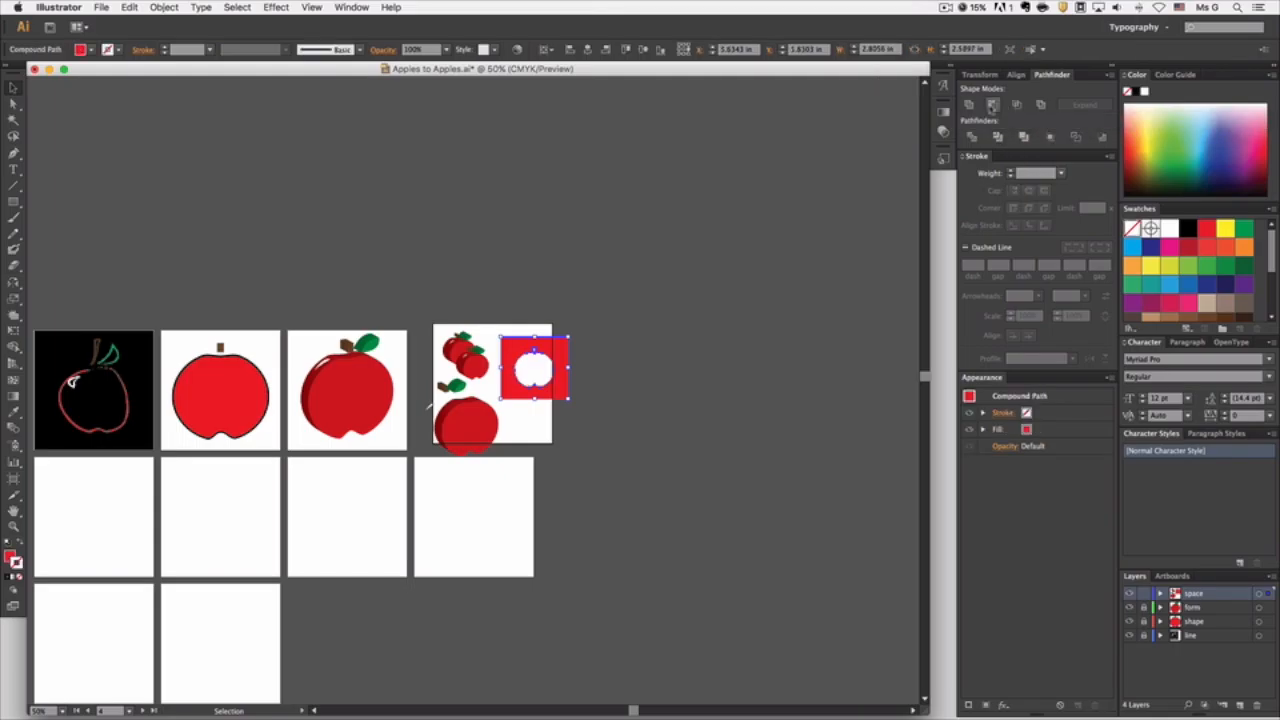
pyautogui.click(658, 368)
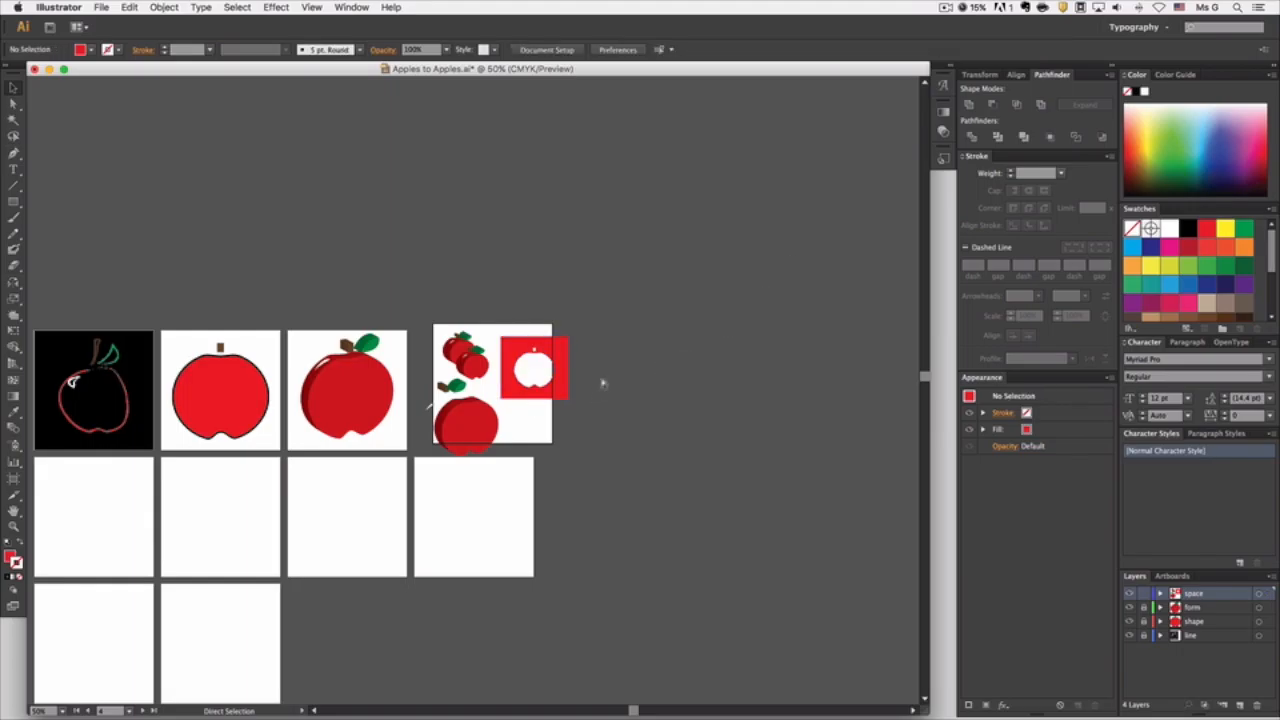
# Move the red rectangle with the apple cut-out slightly up and left on the space artboard.
pyautogui.press('super+equal')
pyautogui.press('super+equal')
pyautogui.press('super+equal')
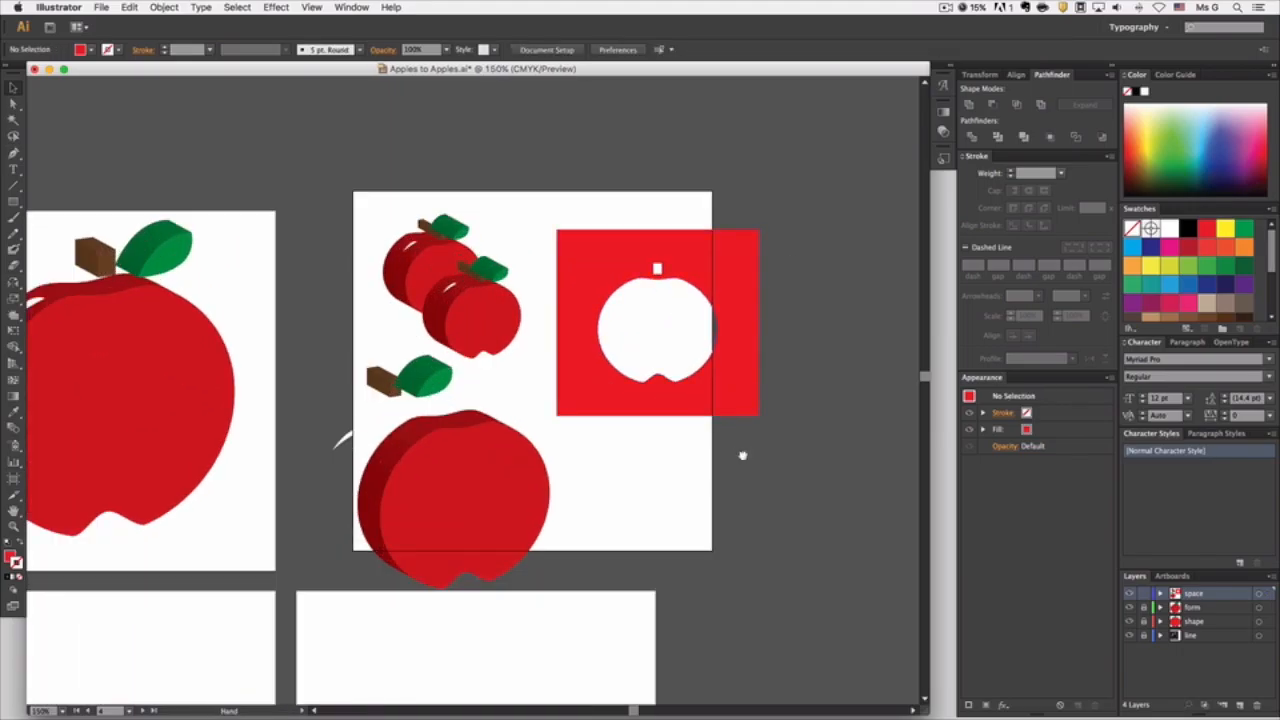
pyautogui.moveTo(740, 451); pyautogui.dragTo(666, 491)
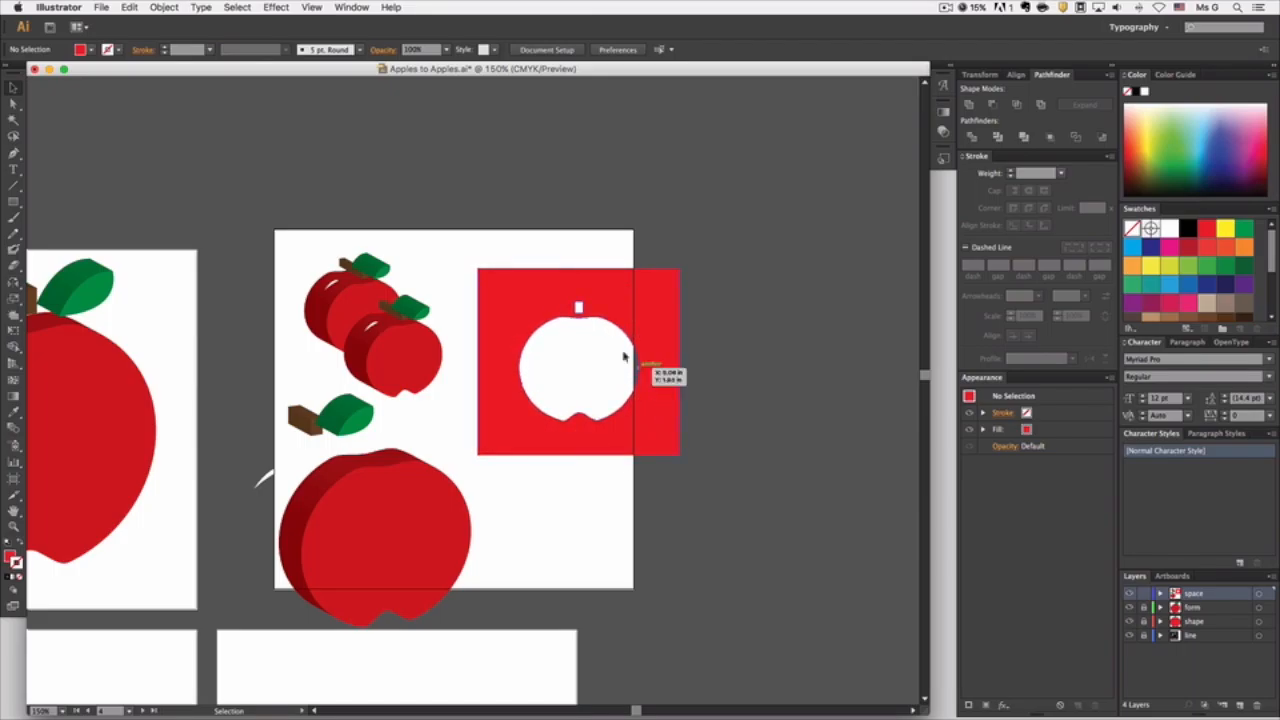
pyautogui.doubleClick(625, 300)
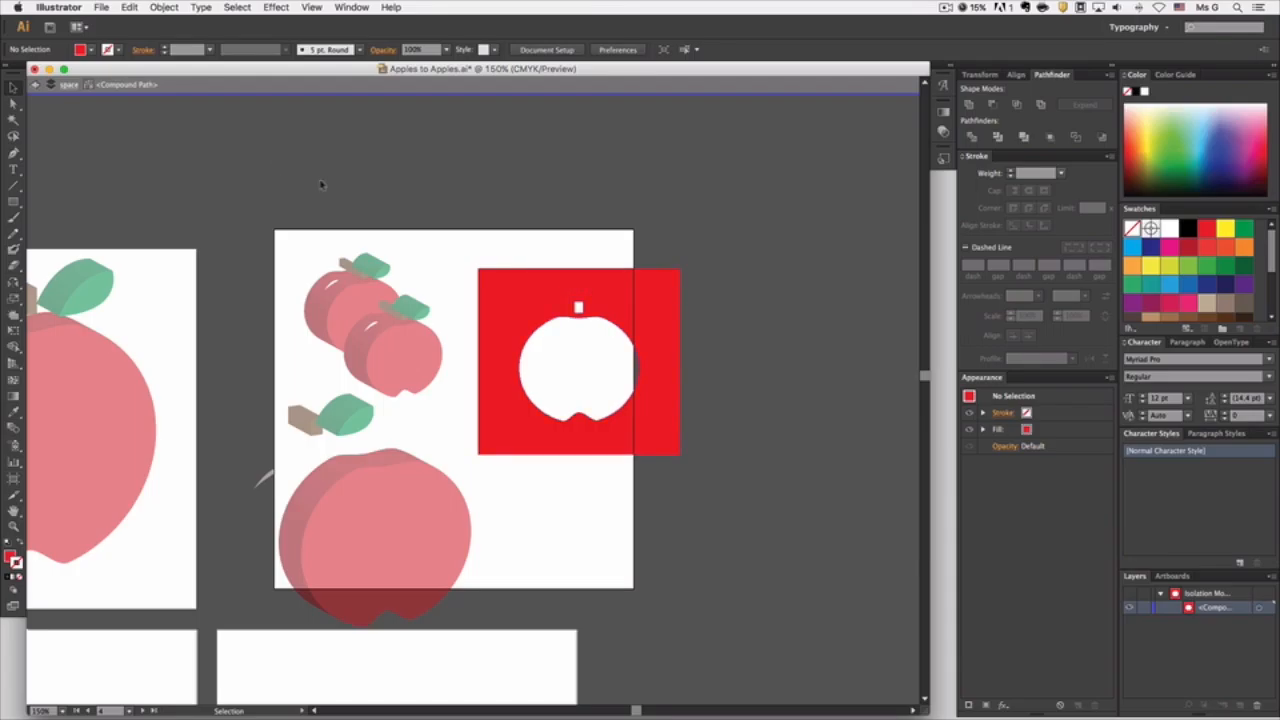
pyautogui.click(33, 86)
pyautogui.moveTo(614, 294); pyautogui.dragTo(593, 268)
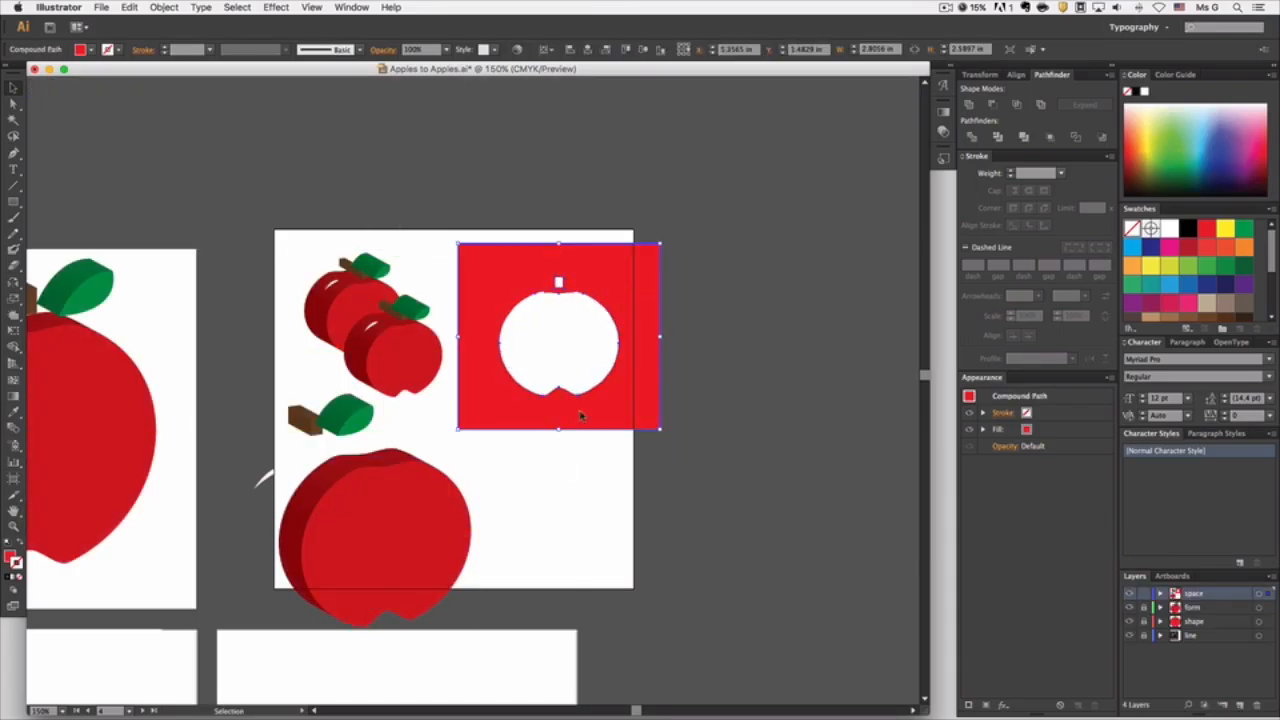